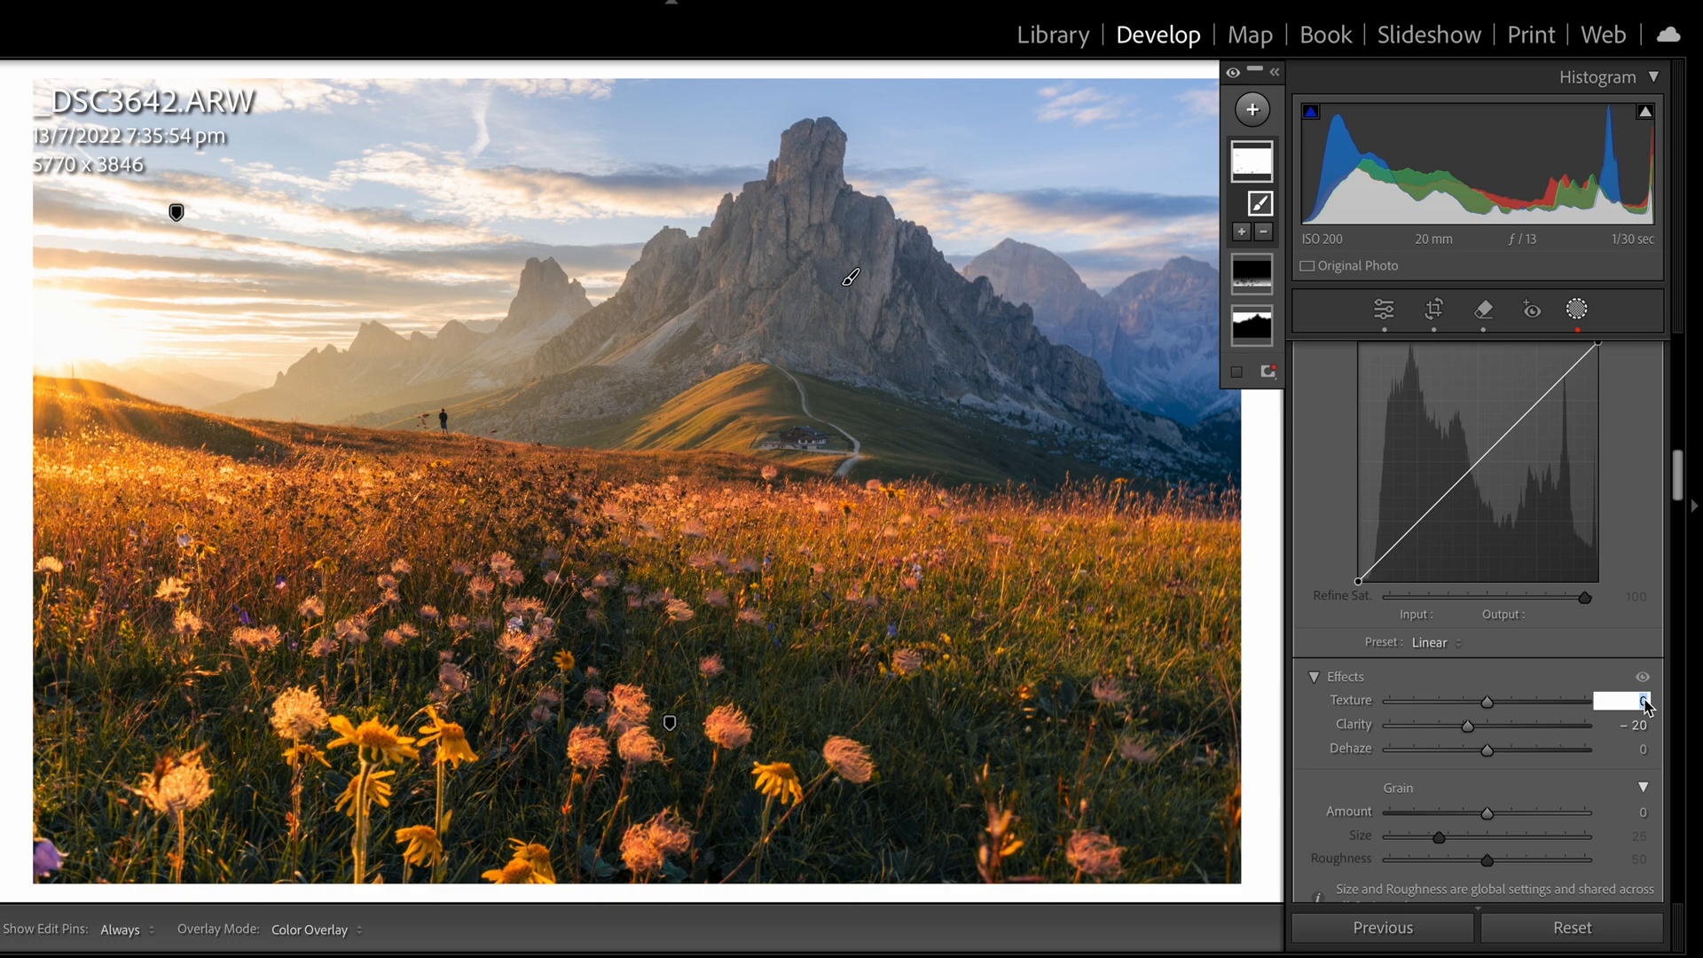
- Set the brush mask's Texture to 5 and intersect it with an inverted luminance range of 38/59 to 100/100
{"action": "type", "text": "5"}
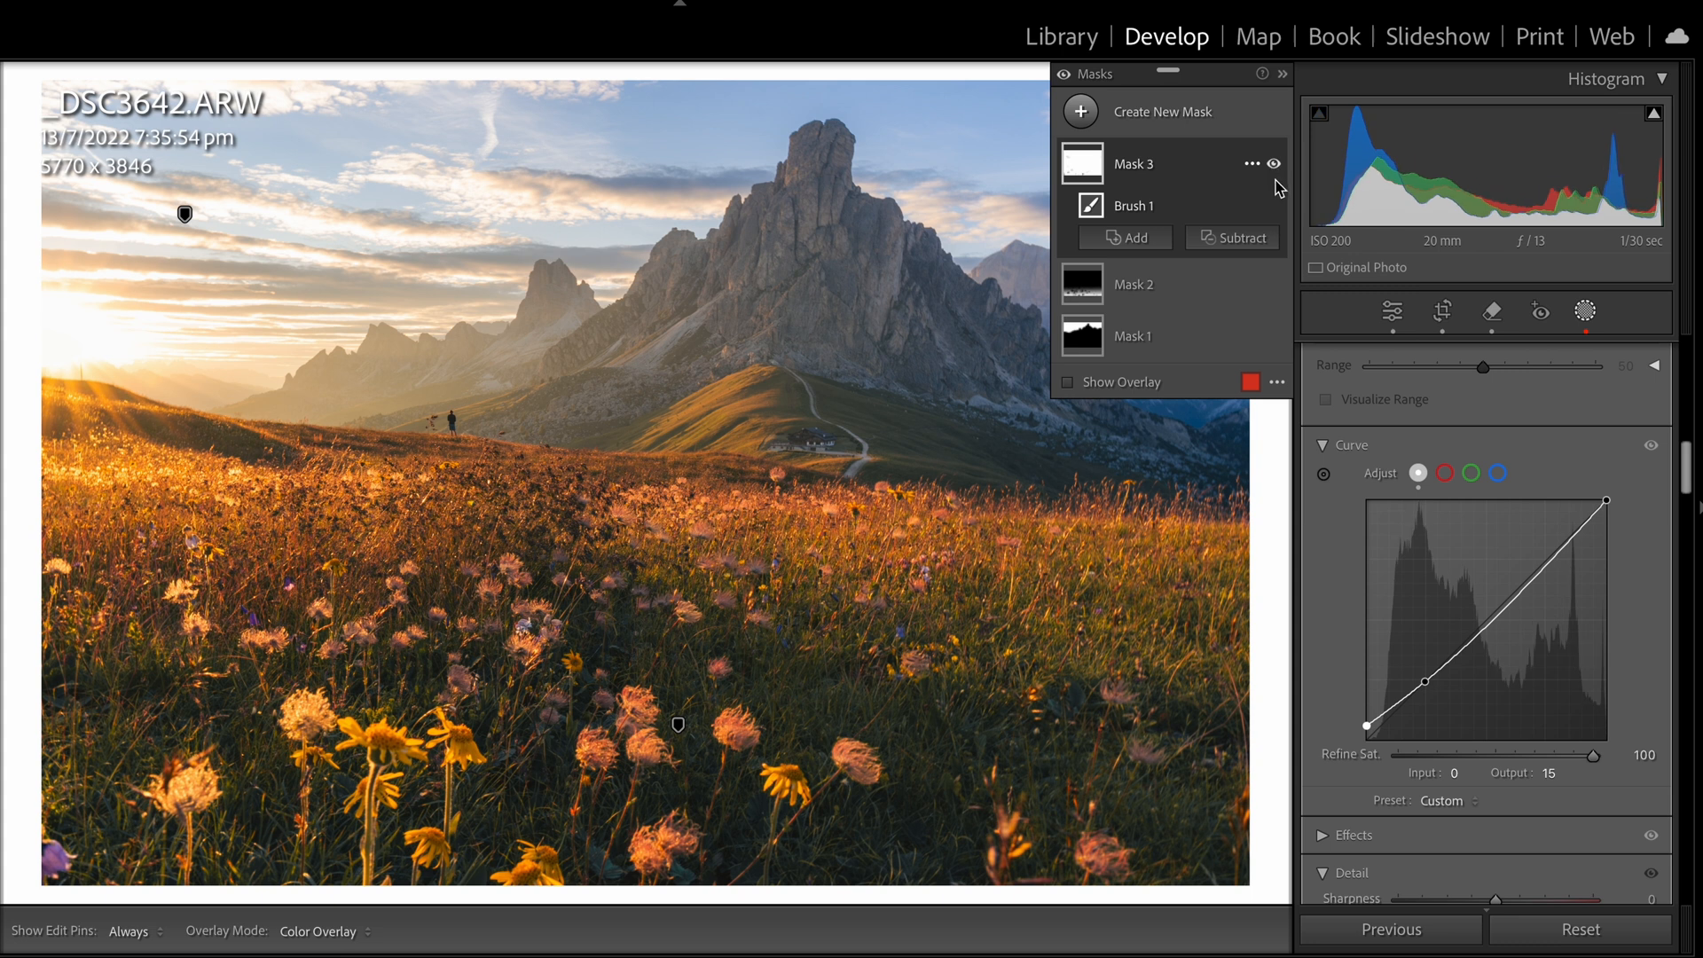
{"action": "left_click", "coordinate": [1251, 167]}
{"action": "mouse_move", "coordinate": [1338, 279]}
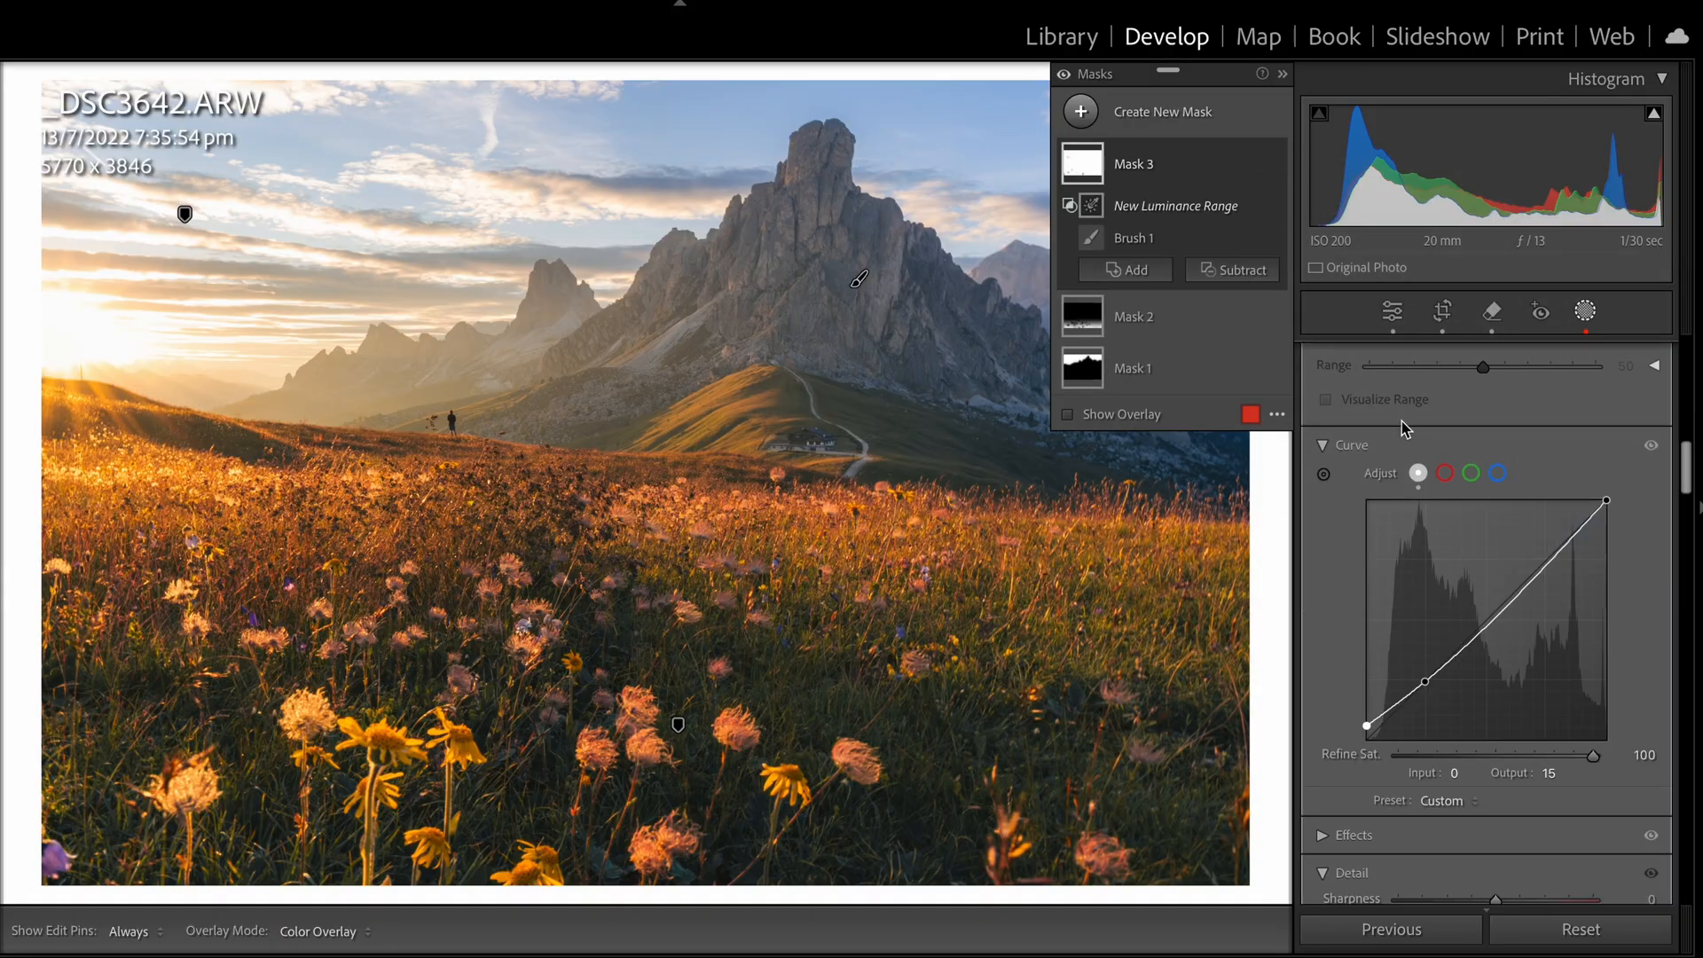
{"action": "left_click", "coordinate": [1354, 391]}
{"action": "left_click_drag", "start_coordinate": [1405, 390], "coordinate": [1522, 390]}
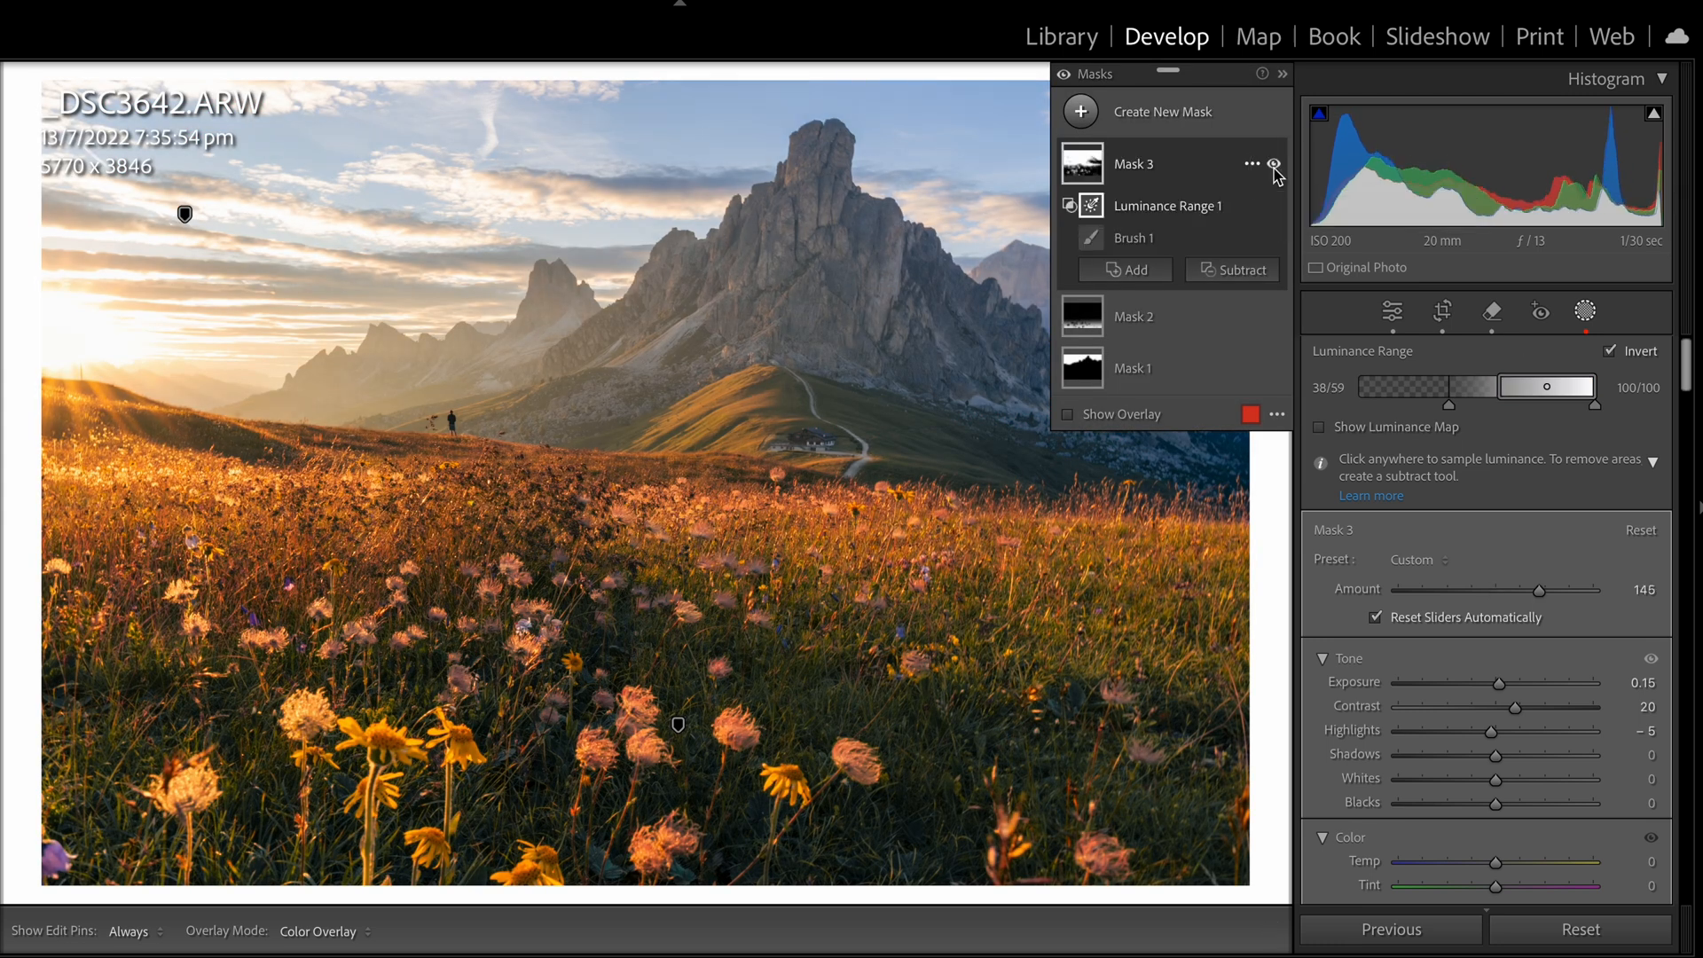
{"action": "left_click", "coordinate": [1274, 165]}
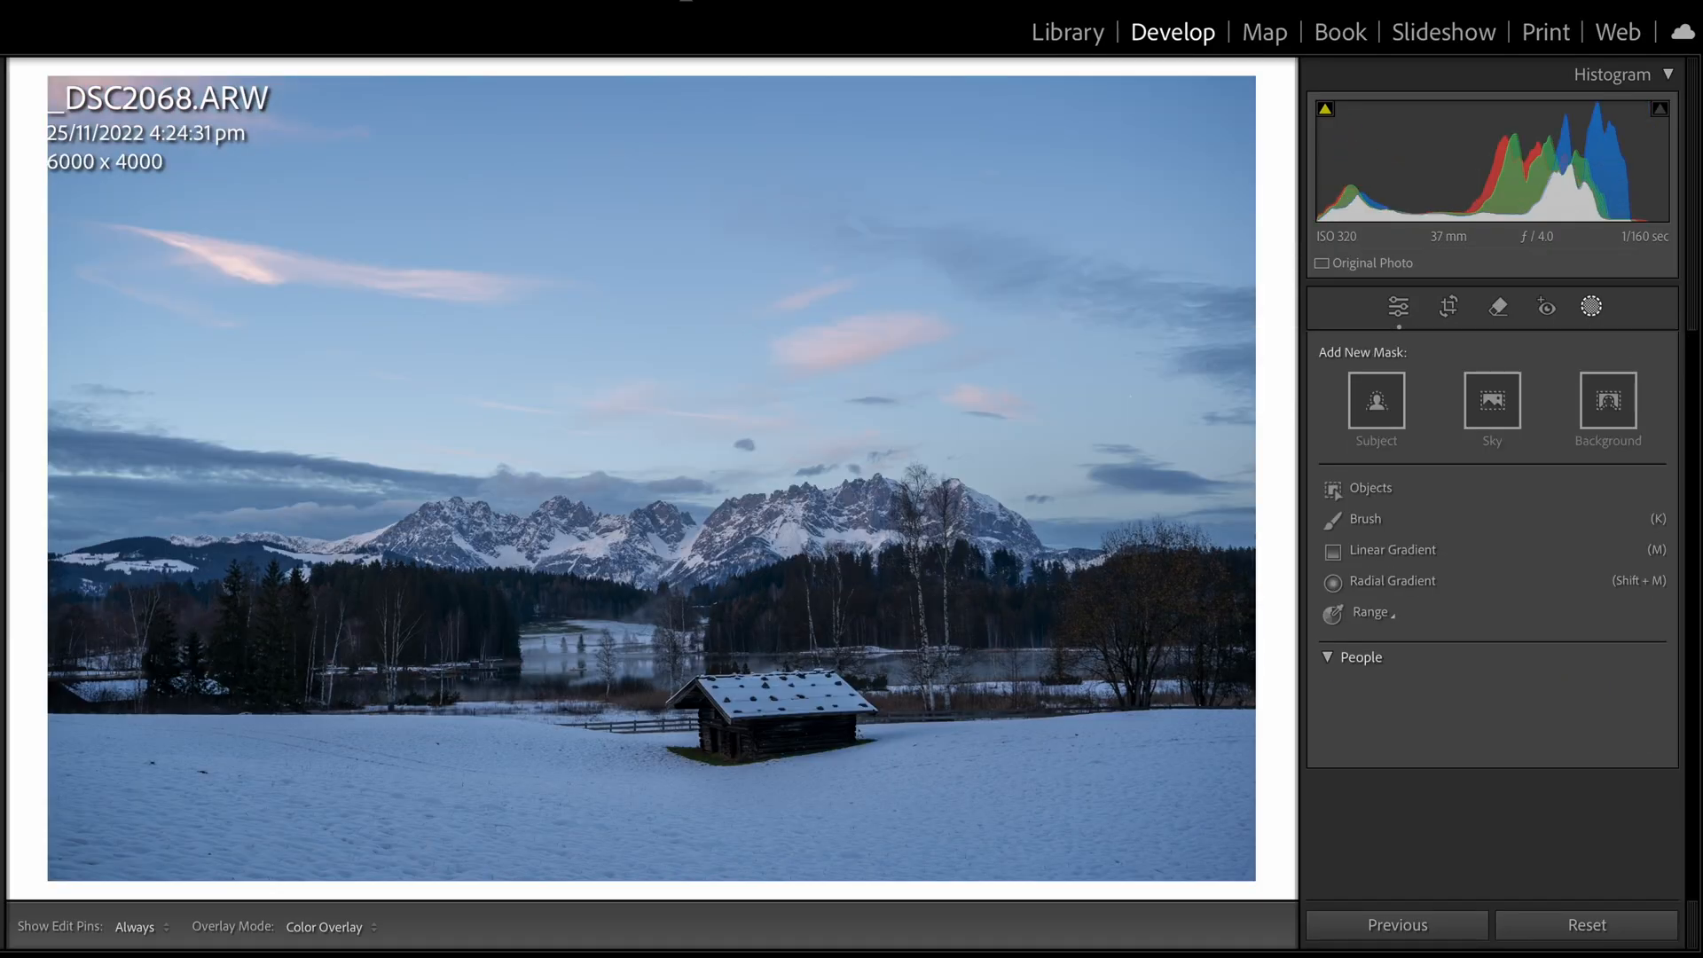
- Brush a new mask over the dark tree line along the lake shore in _DSC2064.ARW, using size 9
{"action": "key", "text": "Right"}
{"action": "key", "text": "Right"}
{"action": "key", "text": "Right"}
{"action": "key", "text": "Right"}
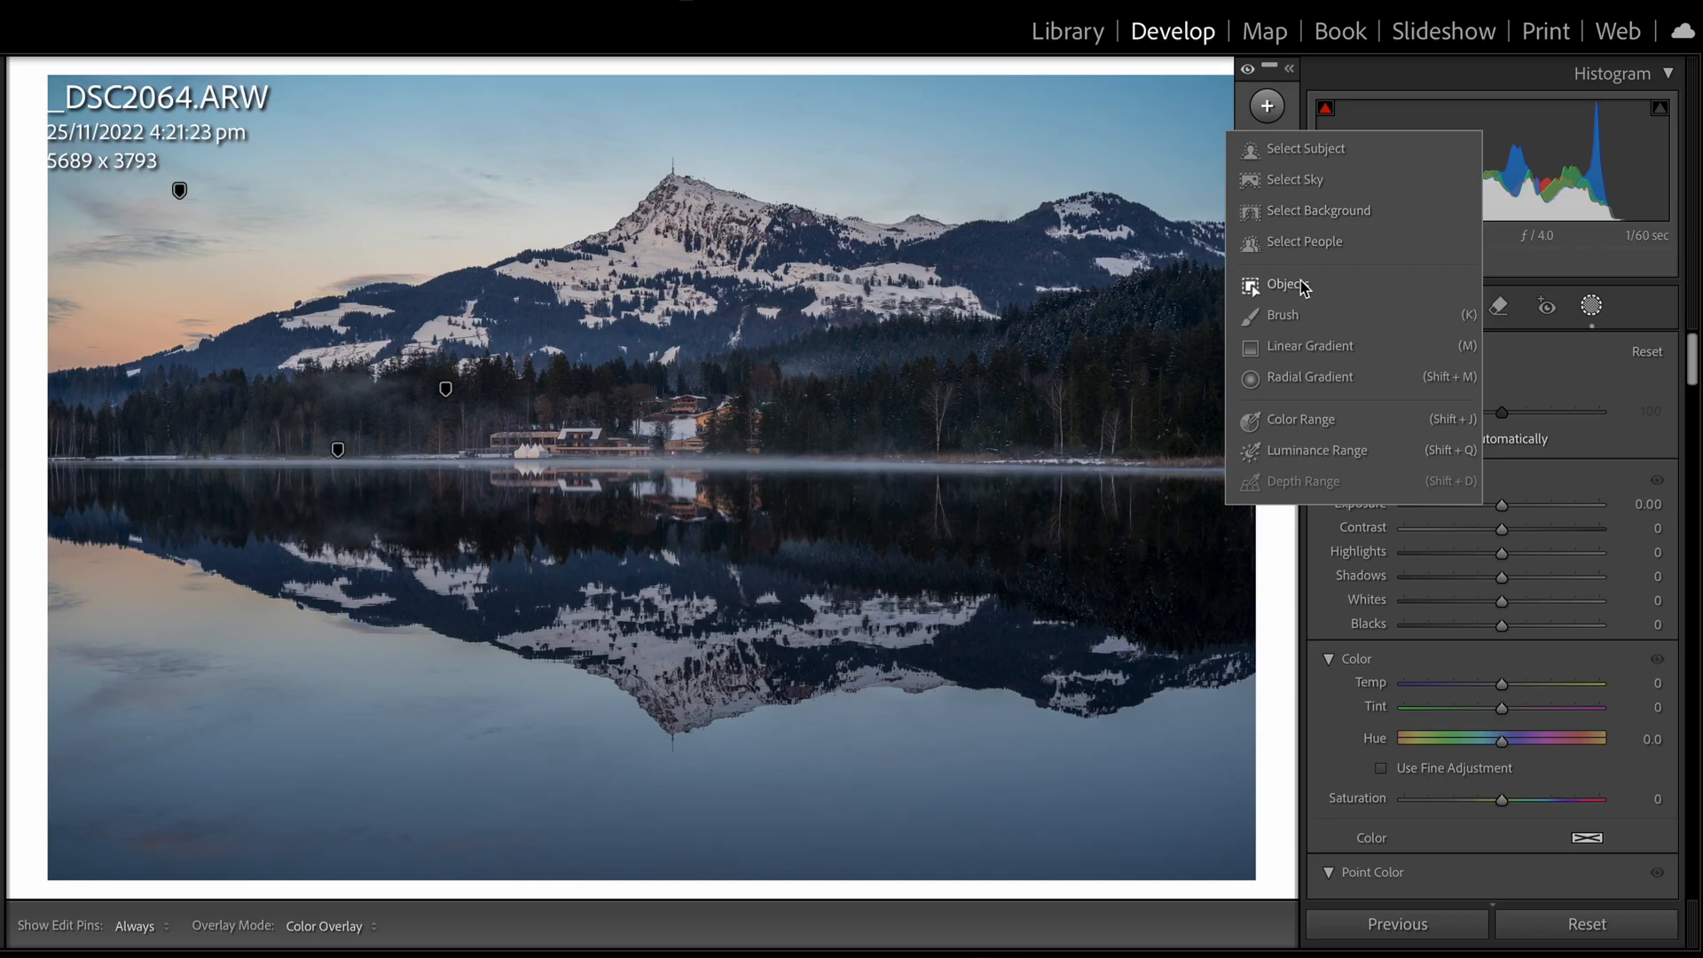
{"action": "left_click", "coordinate": [1303, 317]}
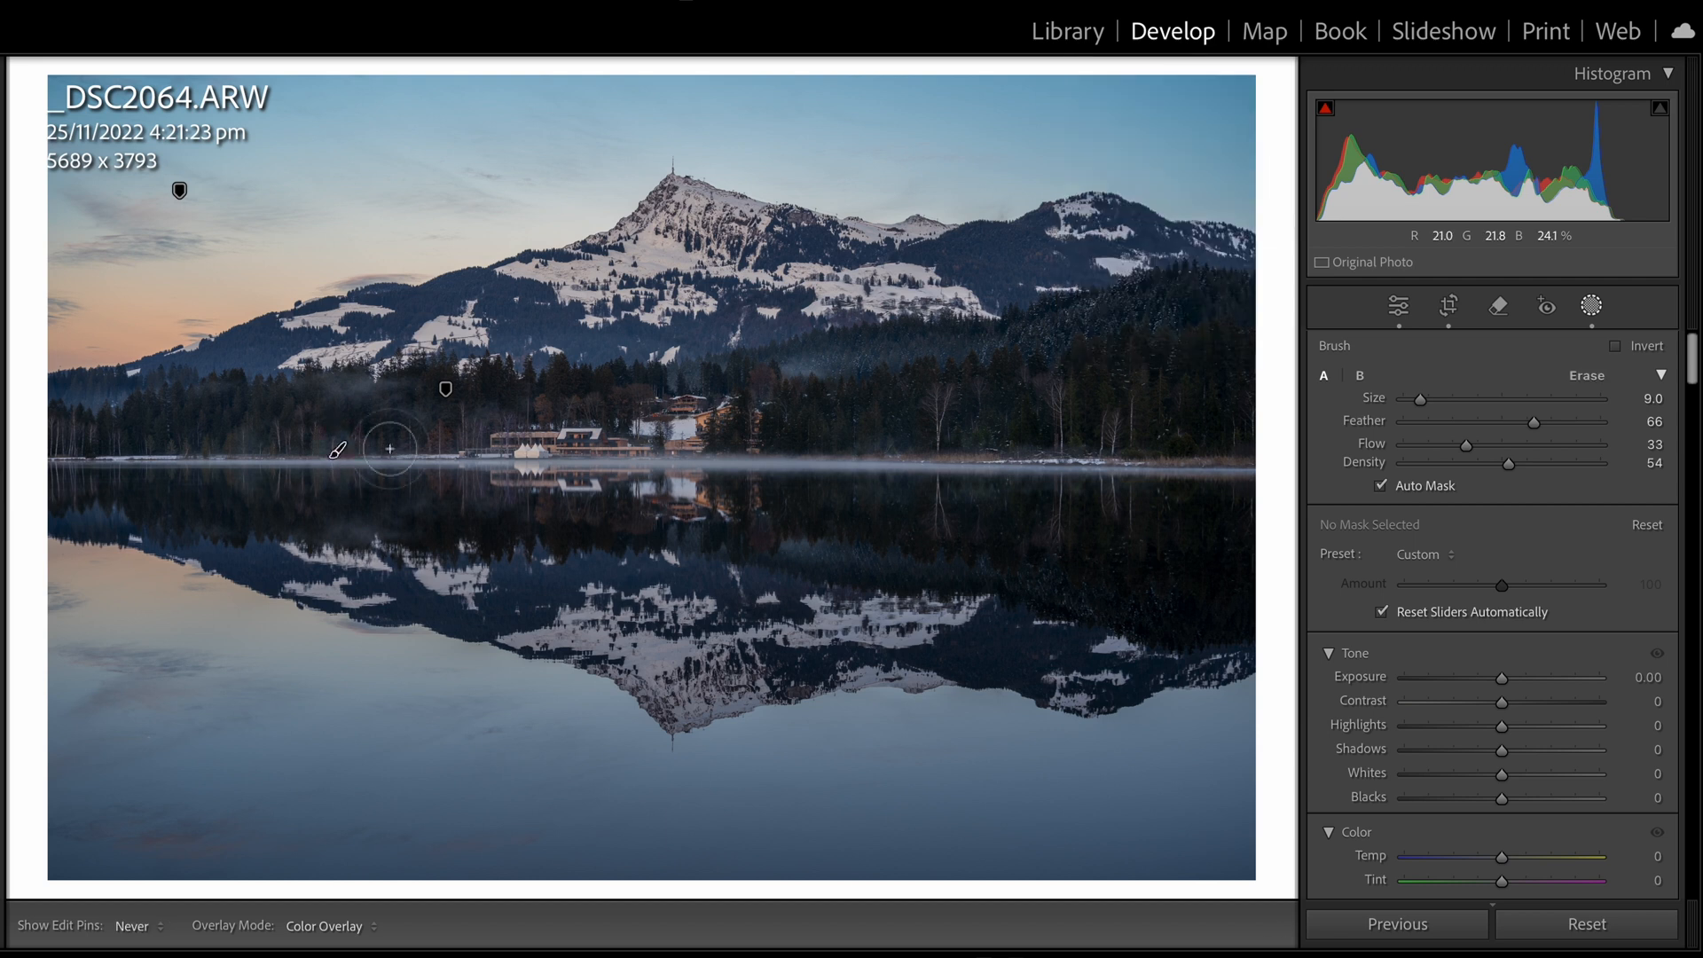
{"action": "left_click_drag", "start_coordinate": [415, 443], "coordinate": [457, 444]}
{"action": "left_click_drag", "start_coordinate": [1144, 449], "coordinate": [1128, 449]}
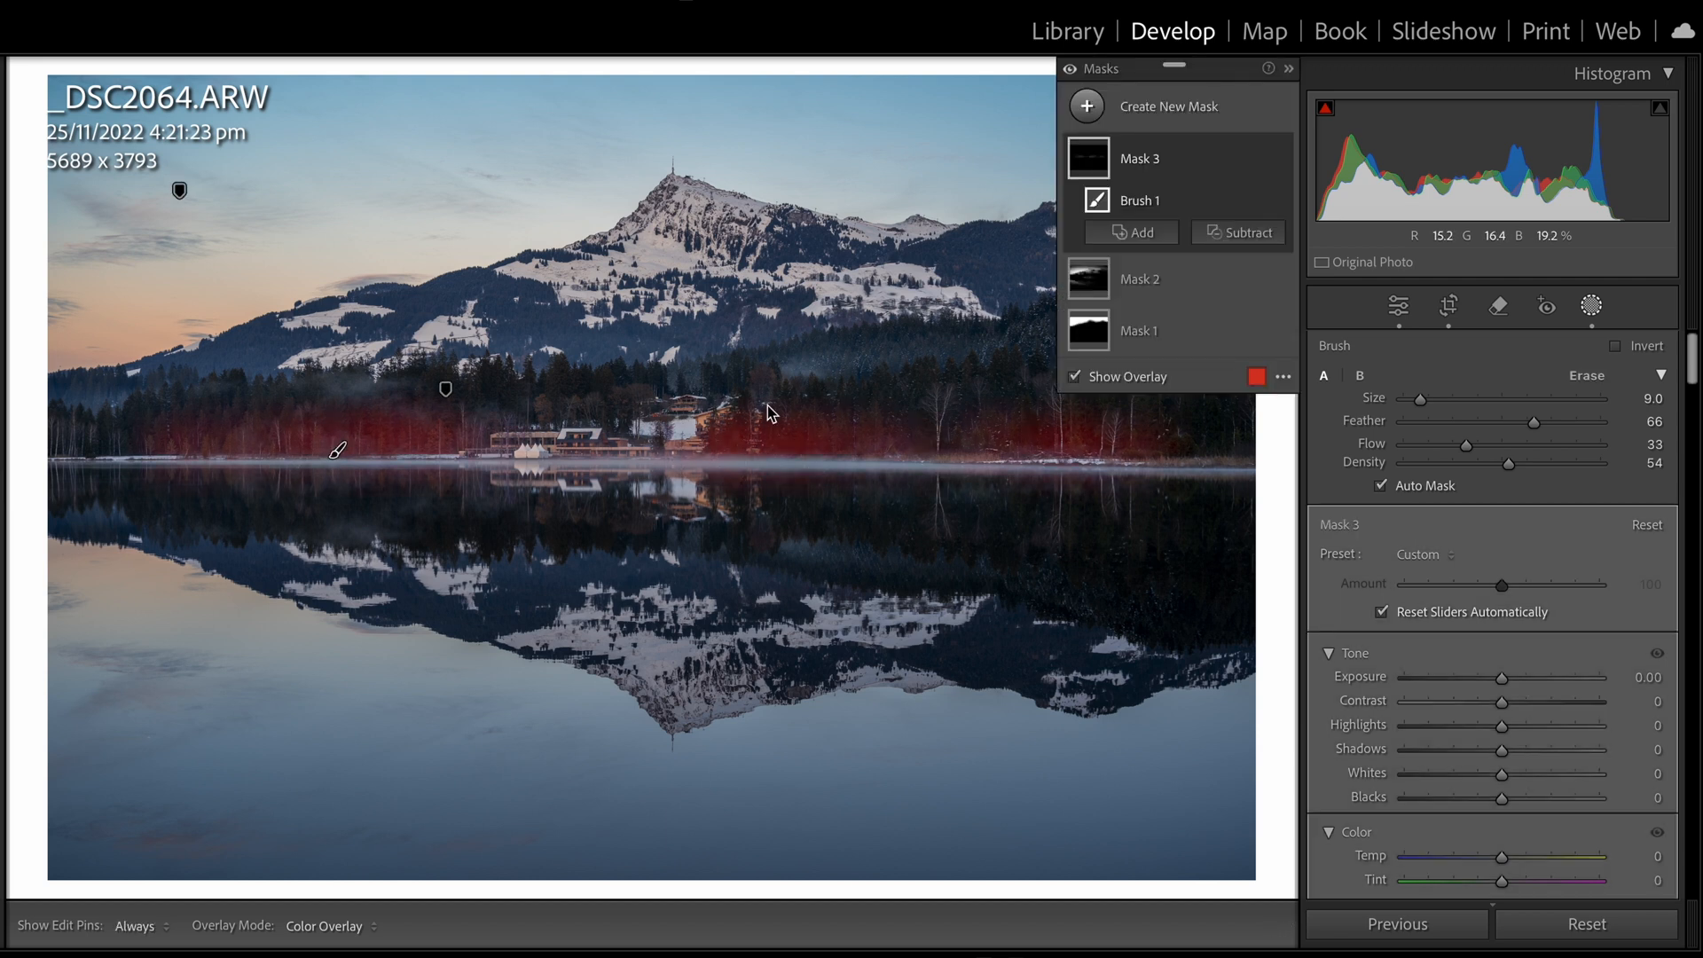
{"action": "mouse_move", "coordinate": [768, 411]}
{"action": "left_mouse_down"}
{"action": "mouse_move", "coordinate": [512, 414]}
{"action": "mouse_move", "coordinate": [350, 396]}
{"action": "mouse_move", "coordinate": [249, 415]}
{"action": "left_mouse_up"}
{"action": "left_click_drag", "start_coordinate": [244, 454], "coordinate": [71, 460]}
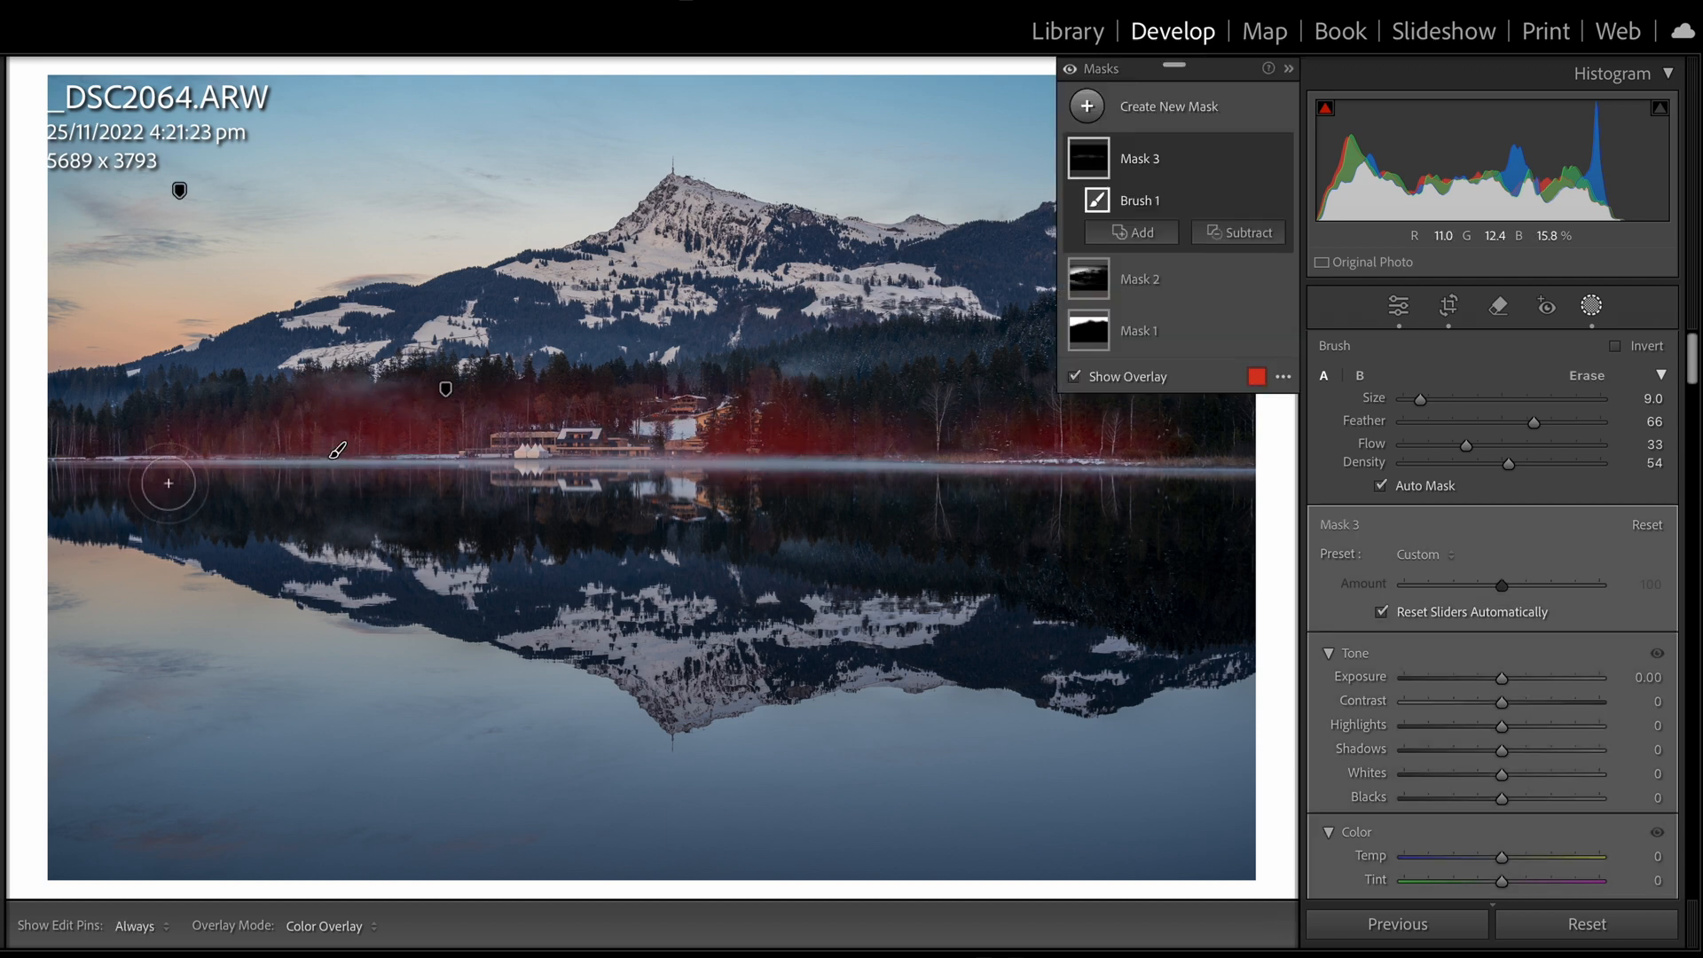
- Set the shoreline mask's Texture to -19, Clarity to -17 and Dehaze to -39, and raise its tone curve's black point
{"action": "scroll", "coordinate": [1419, 692], "scroll_direction": "down", "scroll_amount": 10}
{"action": "left_click_drag", "start_coordinate": [1499, 626], "coordinate": [1482, 585]}
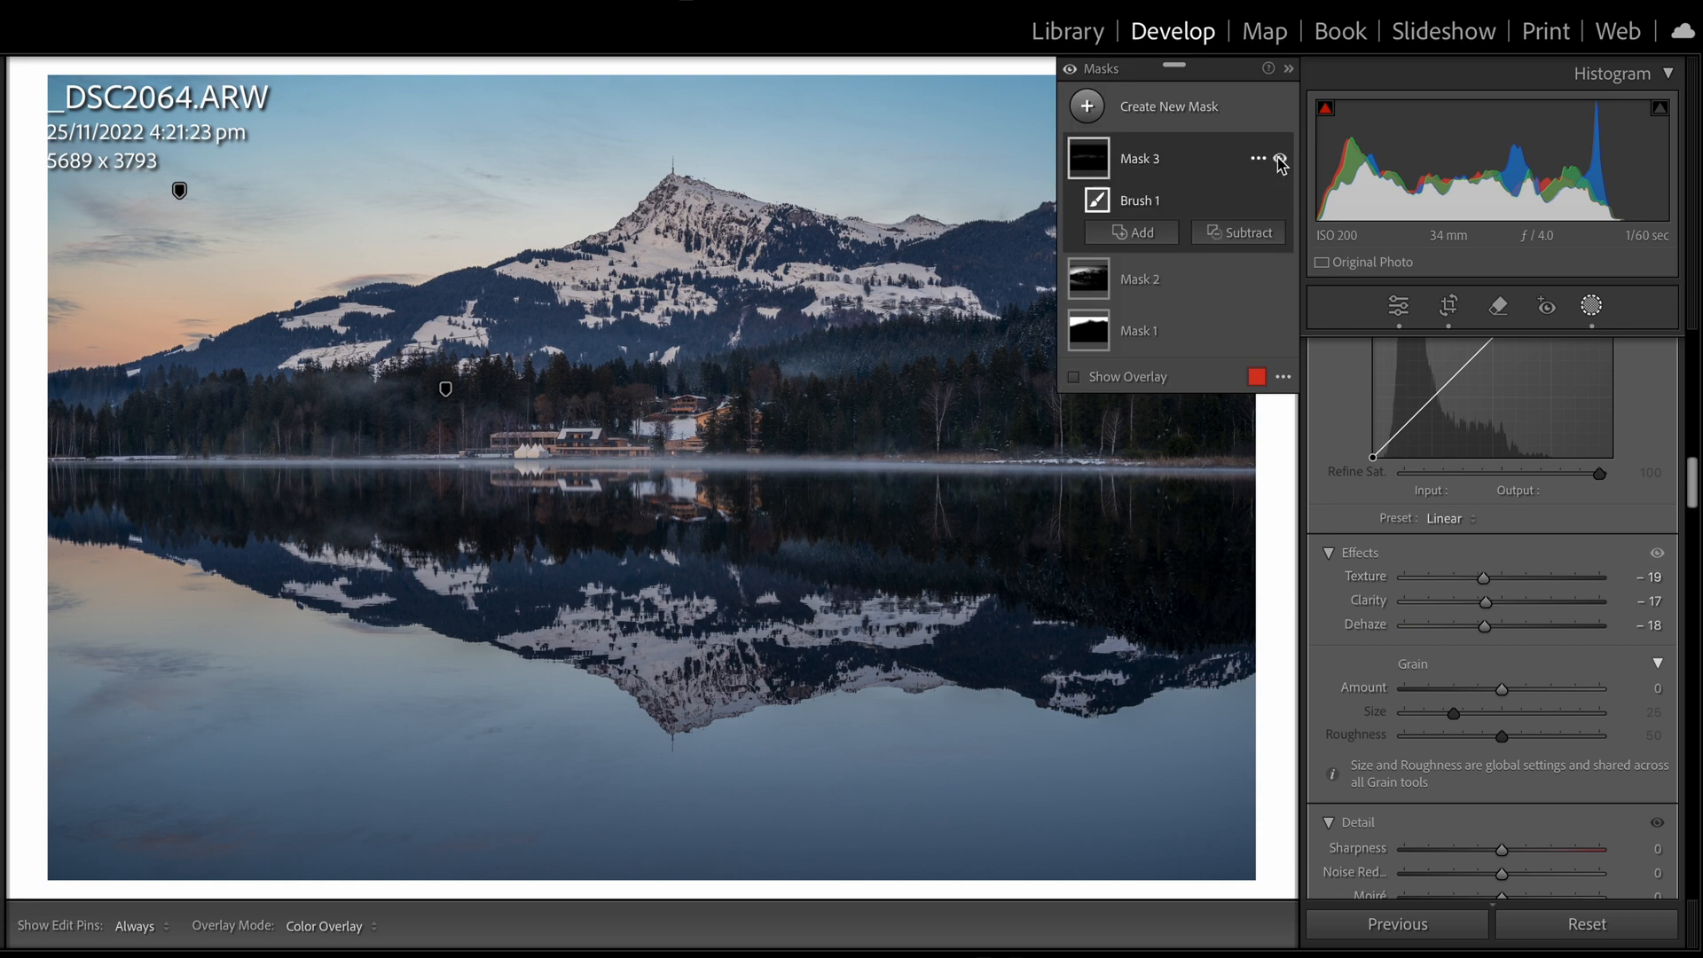
{"action": "scroll", "coordinate": [1490, 532], "scroll_direction": "up", "scroll_amount": 5}
{"action": "left_click_drag", "start_coordinate": [1373, 690], "coordinate": [1366, 676]}
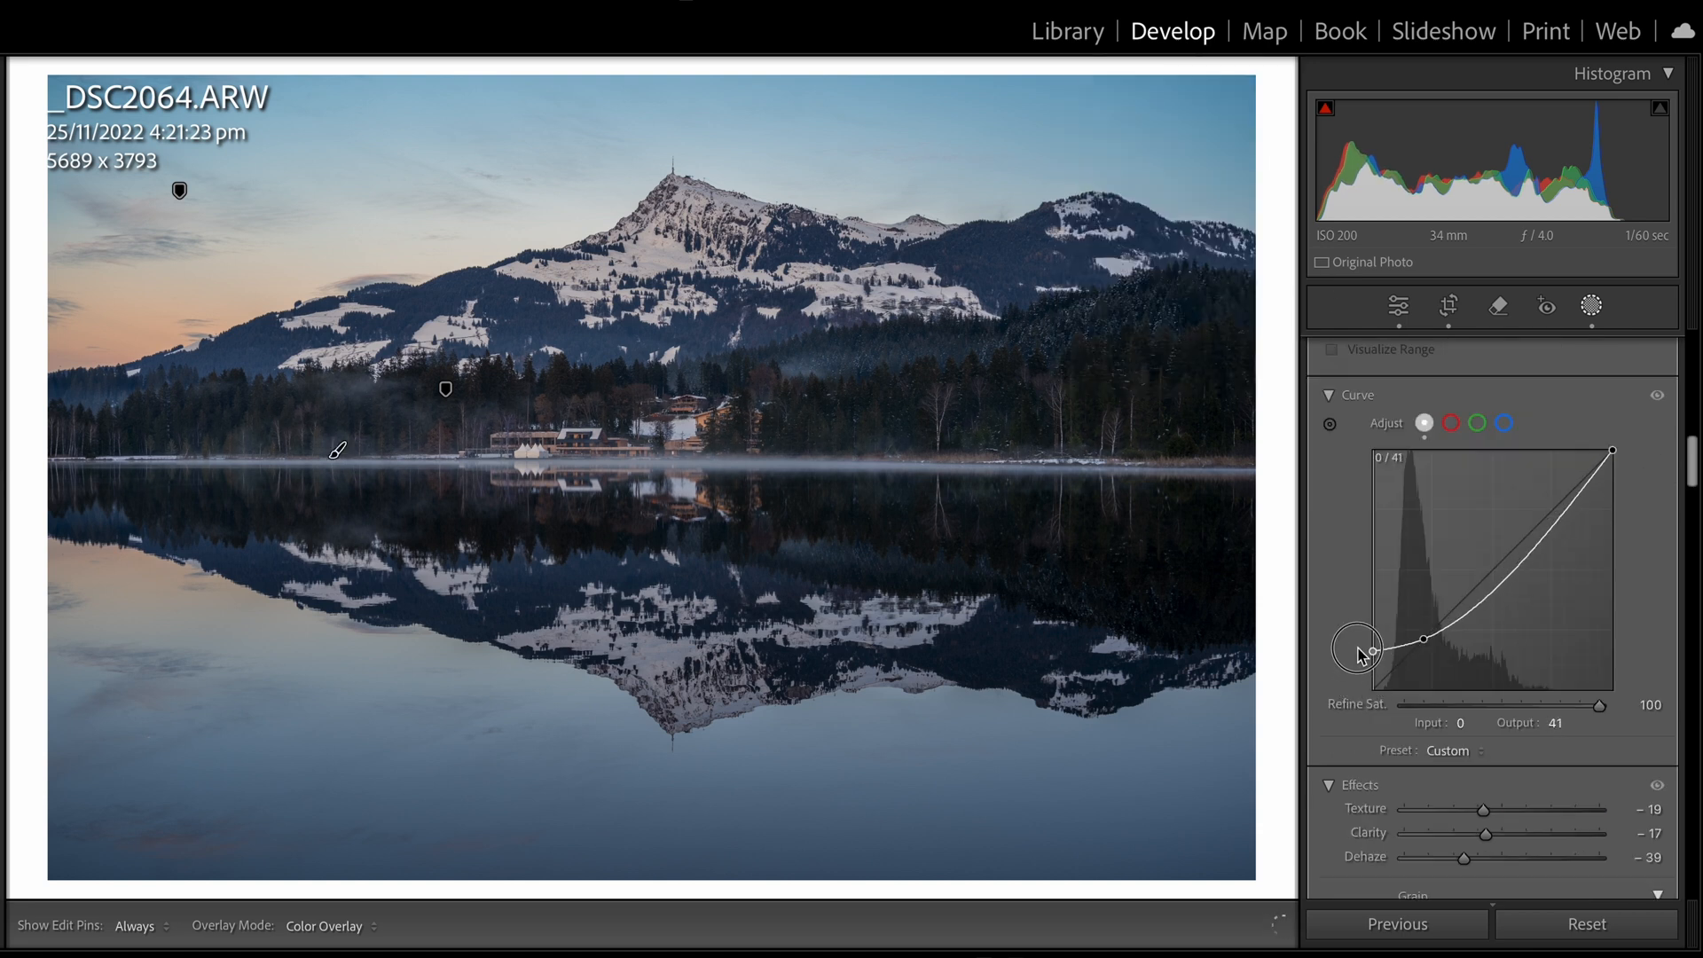
{"action": "left_click_drag", "start_coordinate": [1363, 671], "coordinate": [1370, 663]}
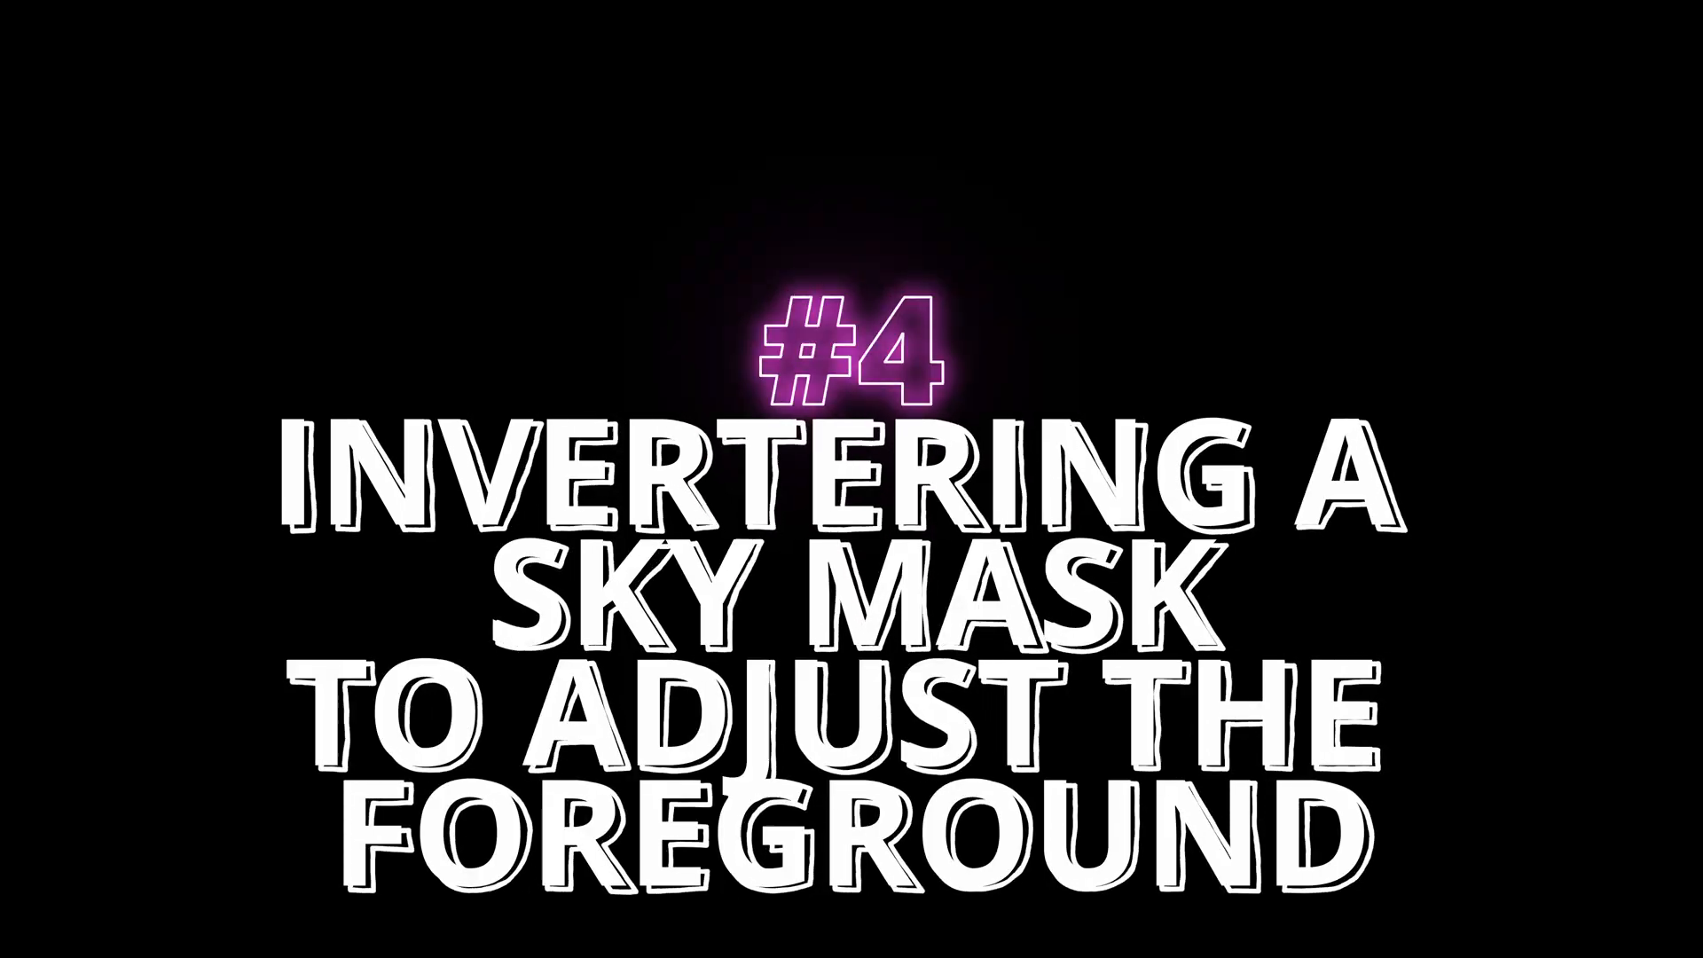
- Create a sky mask on DSC04856.ARW and invert it so it covers the foreground
{"action": "left_click", "coordinate": [1497, 409]}
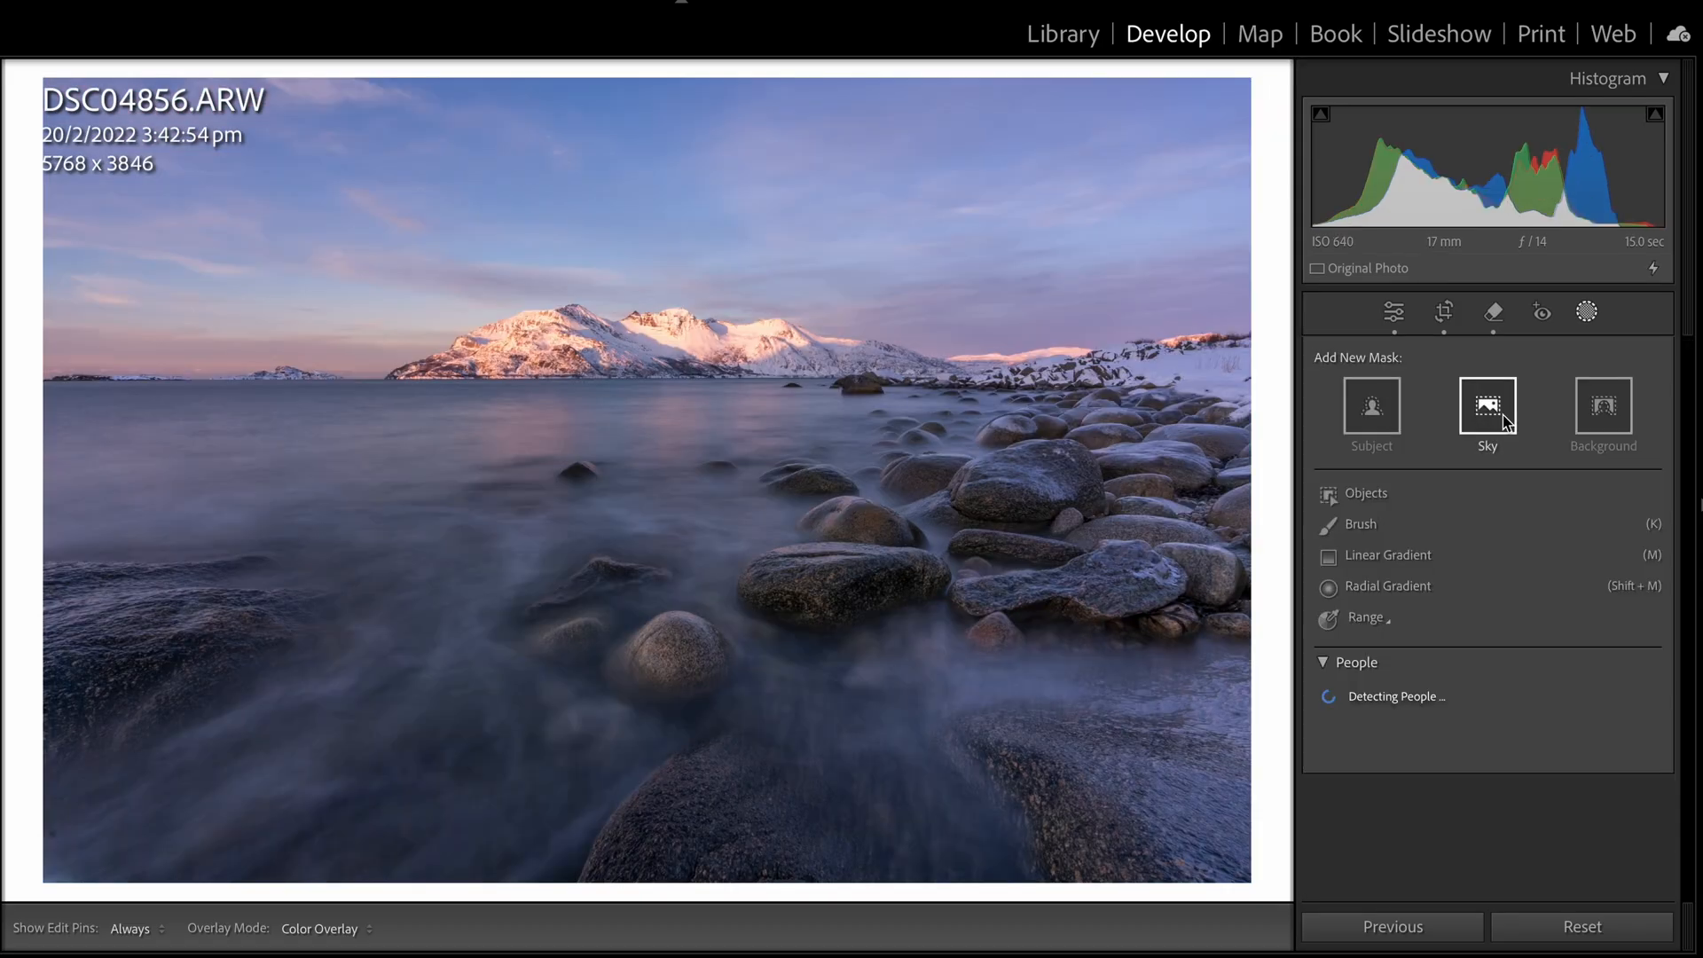
{"action": "left_click", "coordinate": [1499, 414]}
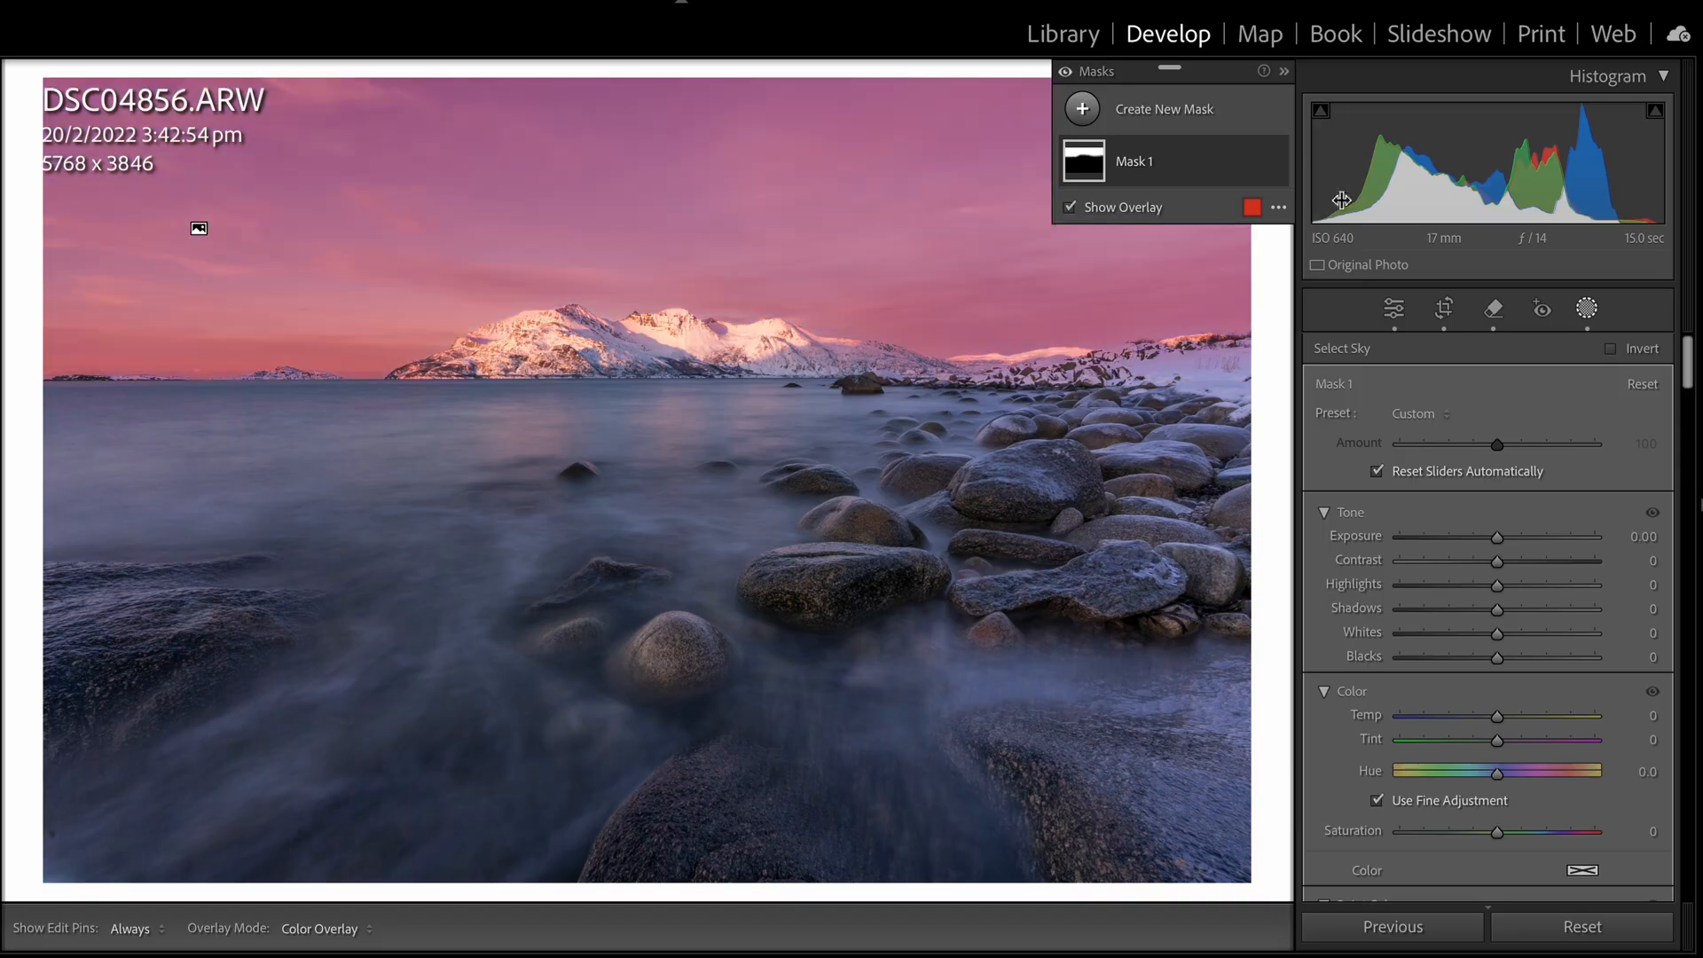
{"action": "right_click", "coordinate": [1247, 164]}
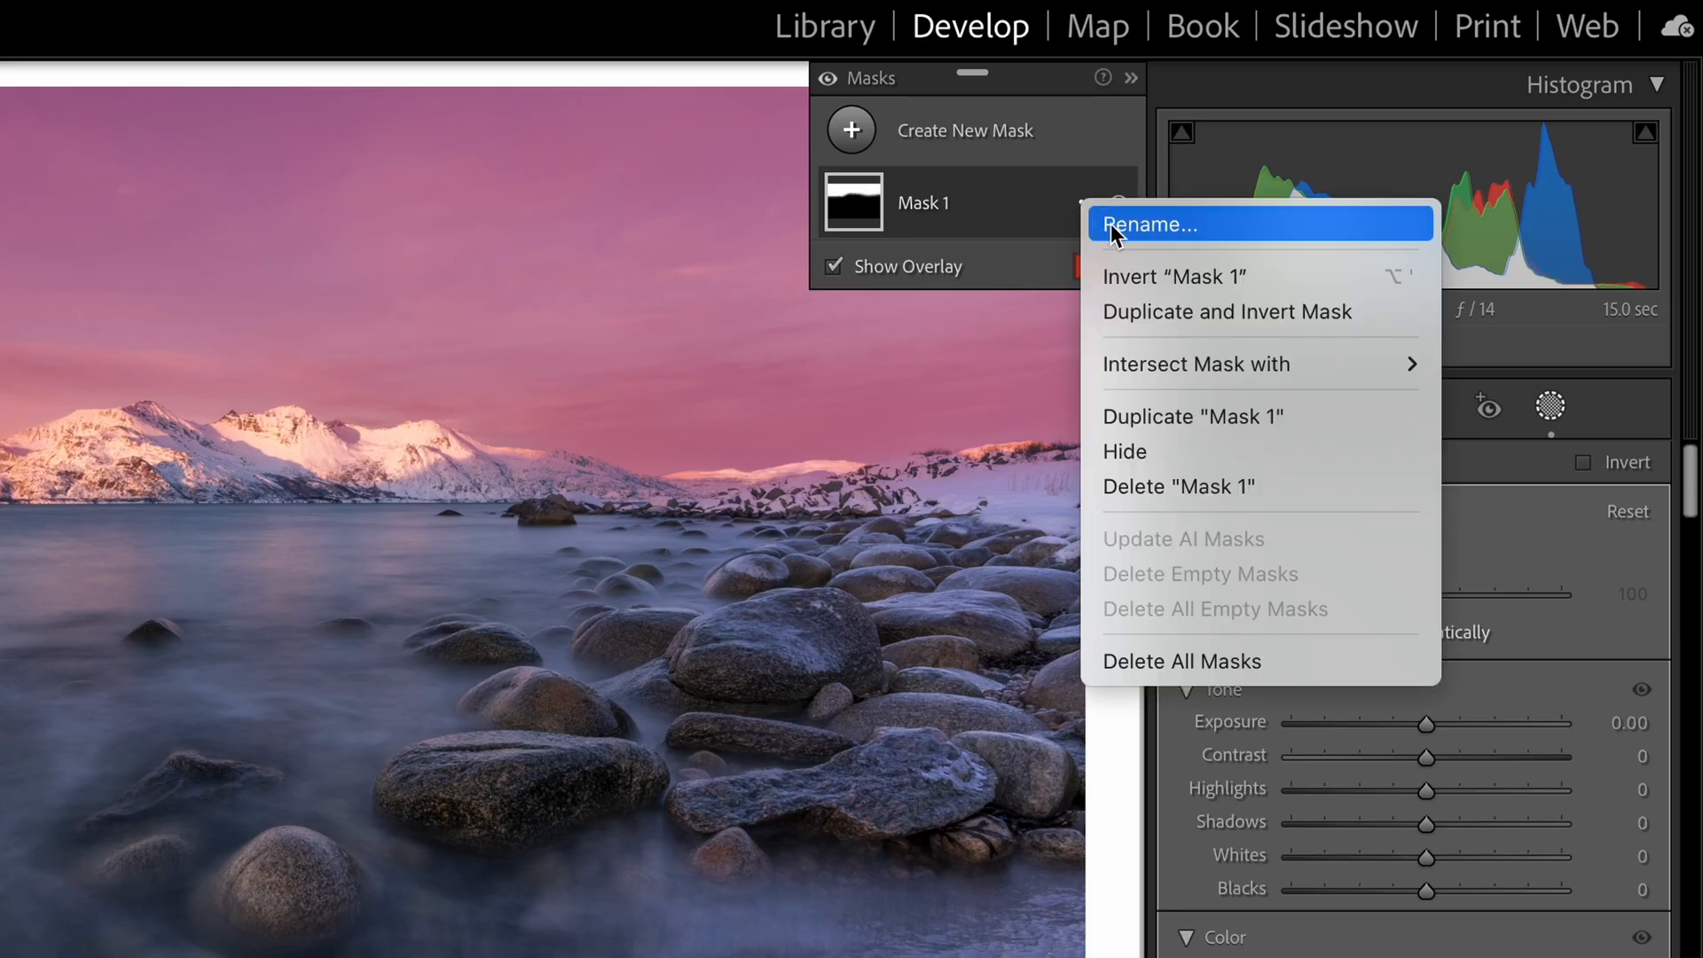
{"action": "left_click", "coordinate": [1195, 263]}
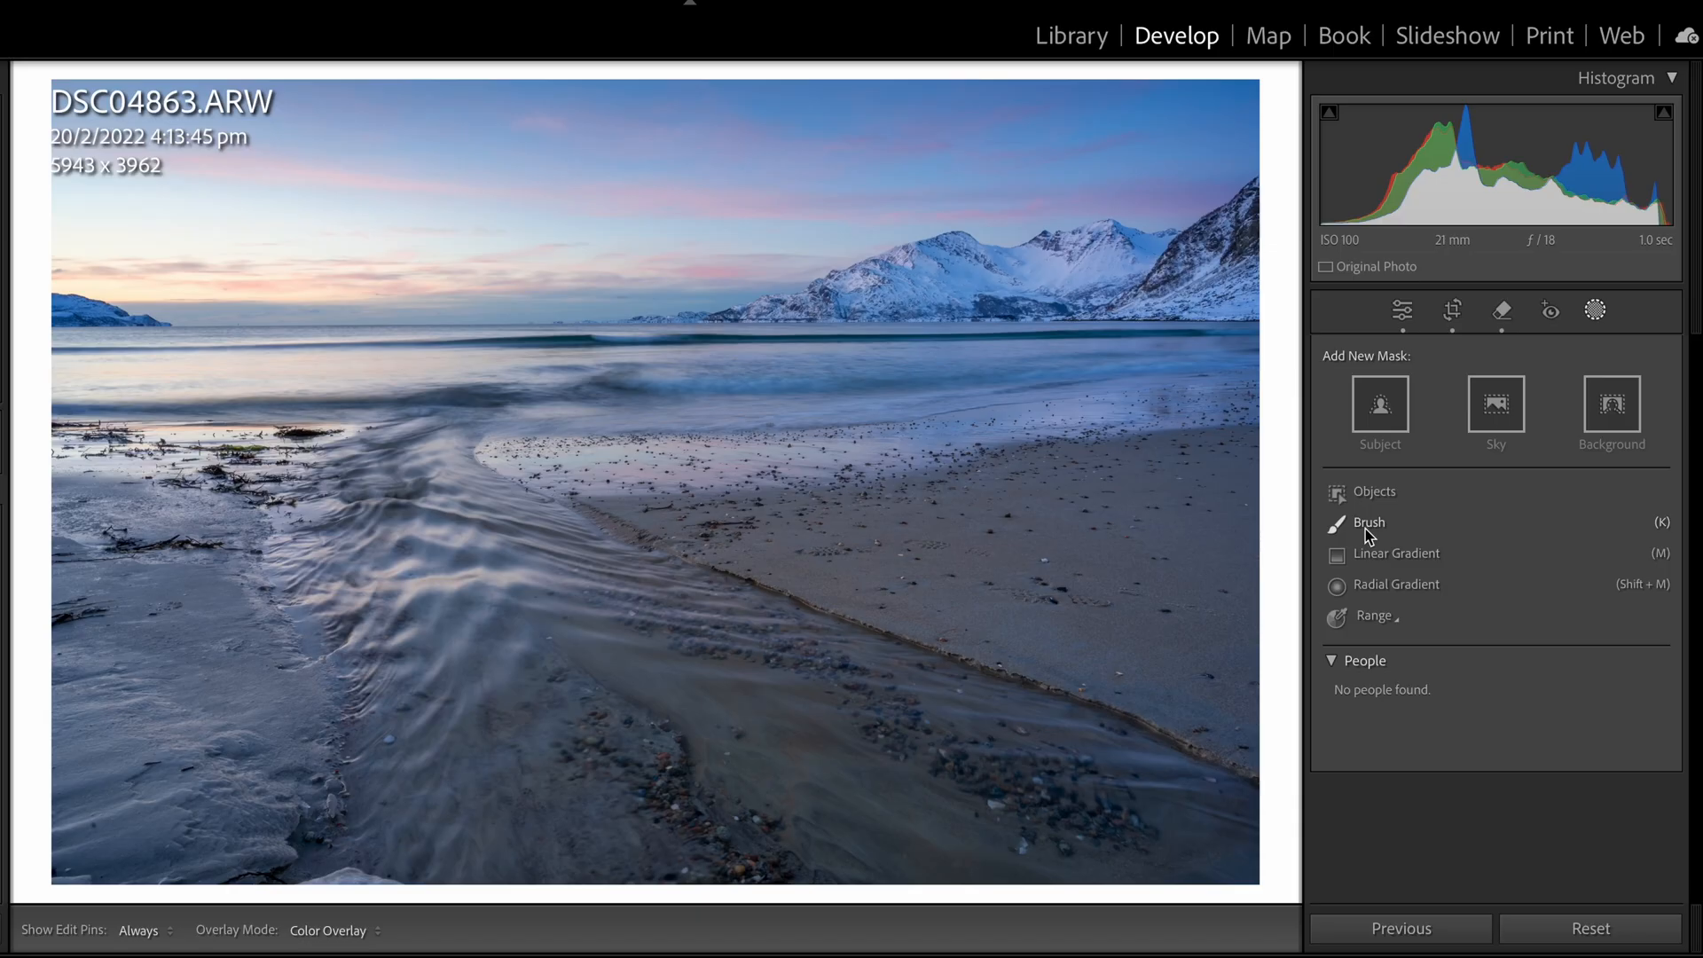
- Try to brush a mask over the water and shore of DSC04863.ARW, using size 14
{"action": "left_click", "coordinate": [1367, 523]}
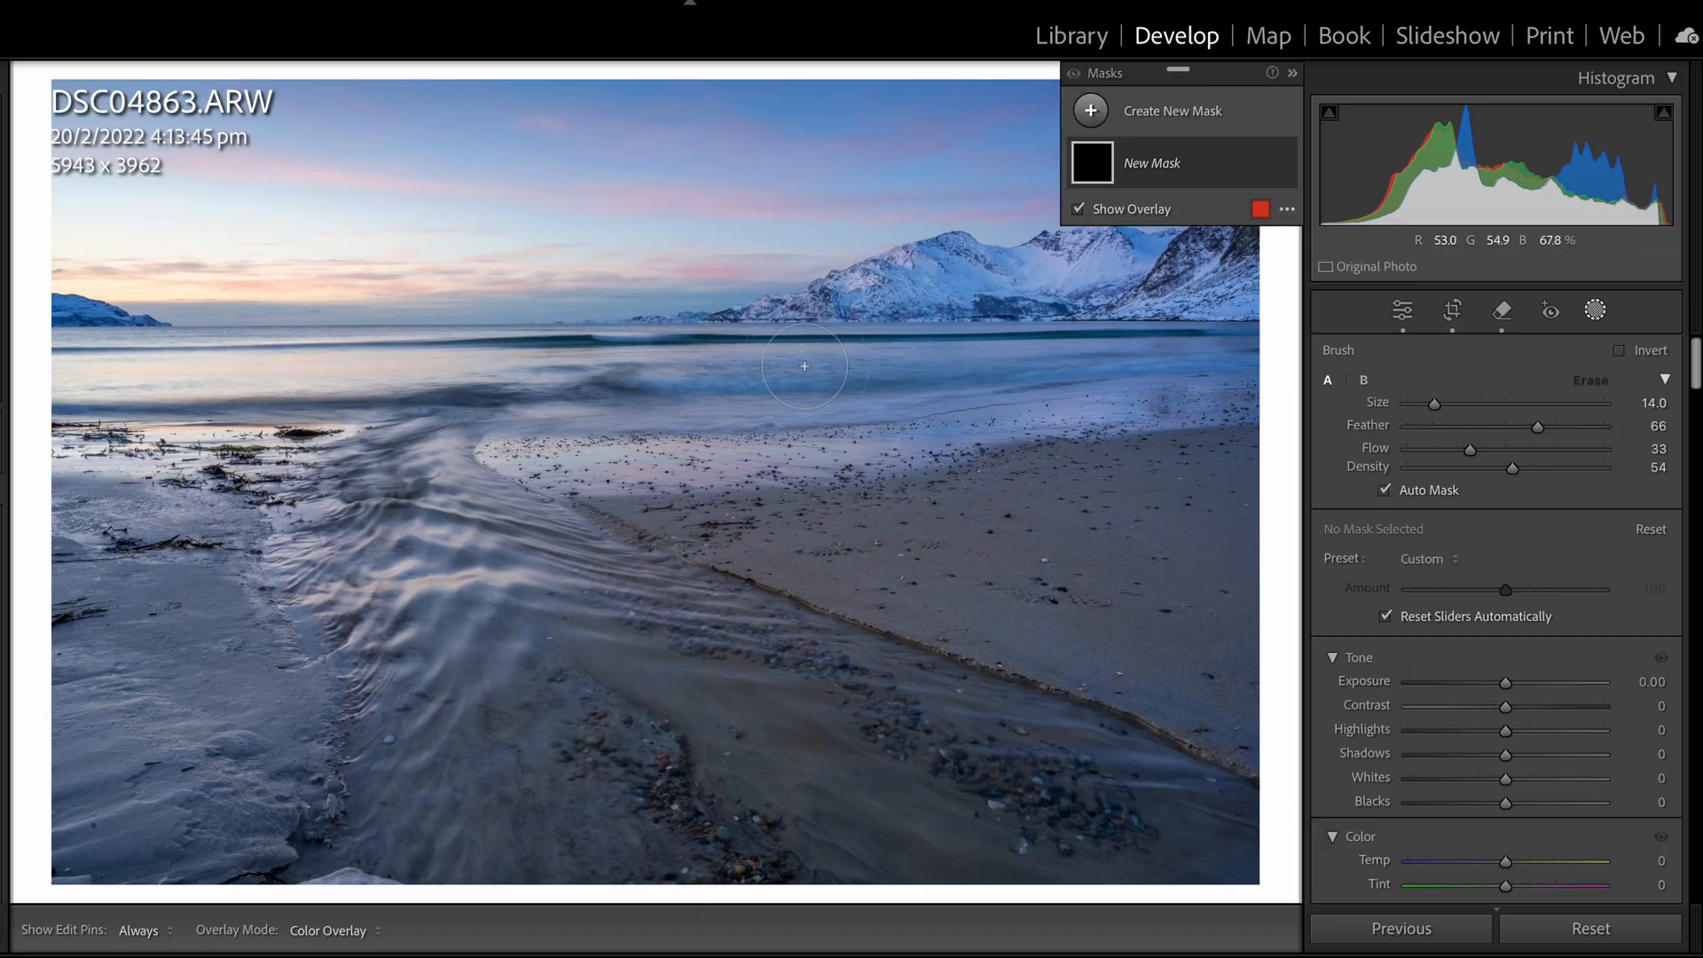
{"action": "key", "text": "h"}
{"action": "left_click_drag", "start_coordinate": [442, 366], "coordinate": [95, 351]}
{"action": "scroll", "coordinate": [100, 426], "scroll_direction": "up", "scroll_amount": 5}
{"action": "left_click_drag", "start_coordinate": [101, 430], "coordinate": [521, 441]}
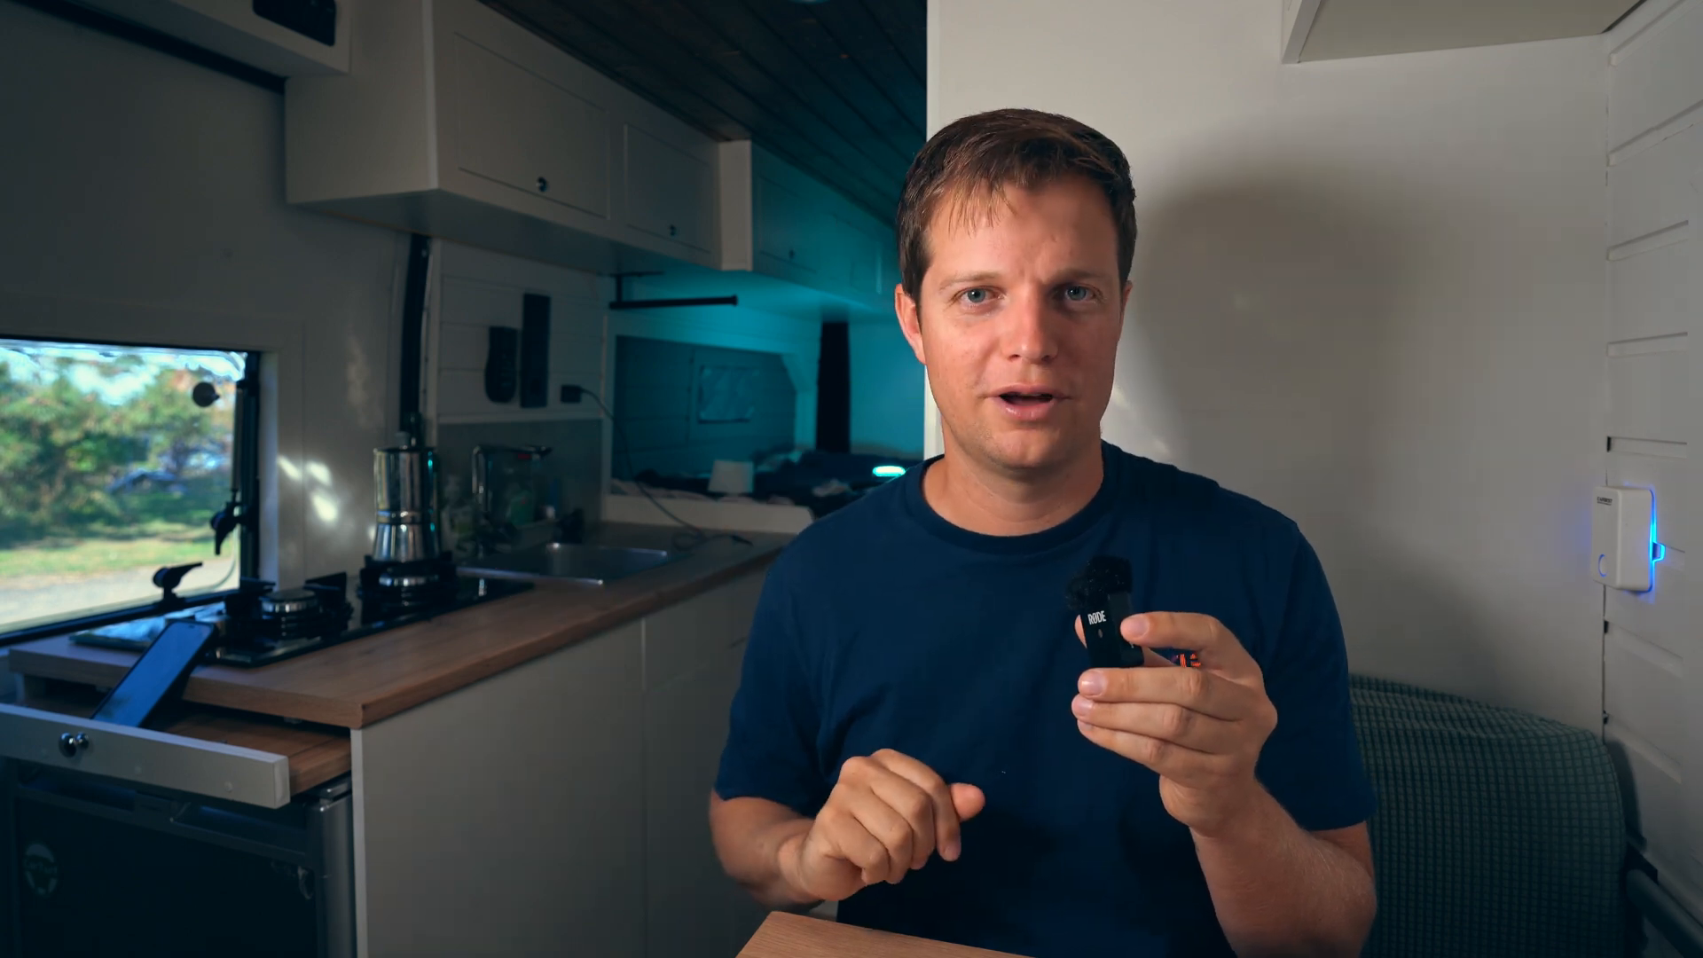
- Create an inverted sky mask covering the foreground of DSC04863.ARW and raise its Exposure slightly
{"action": "left_click", "coordinate": [1471, 390]}
{"action": "right_click", "coordinate": [1258, 135]}
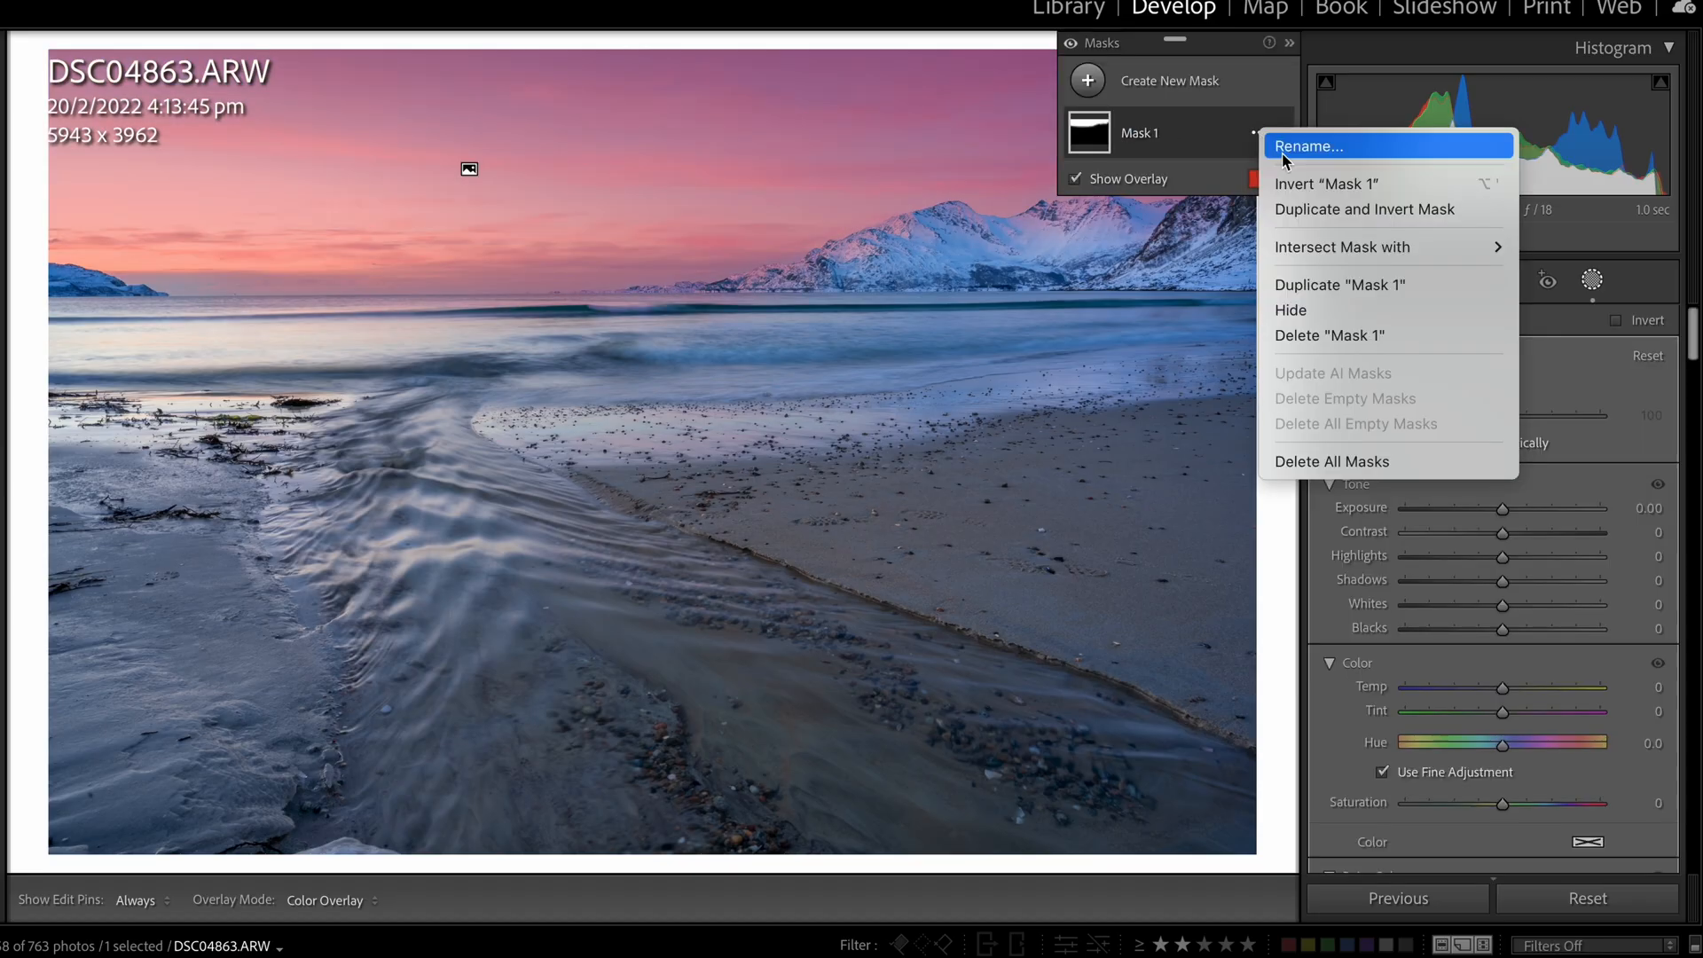
{"action": "left_click", "coordinate": [1299, 182]}
{"action": "left_click_drag", "start_coordinate": [1501, 509], "coordinate": [1512, 513]}
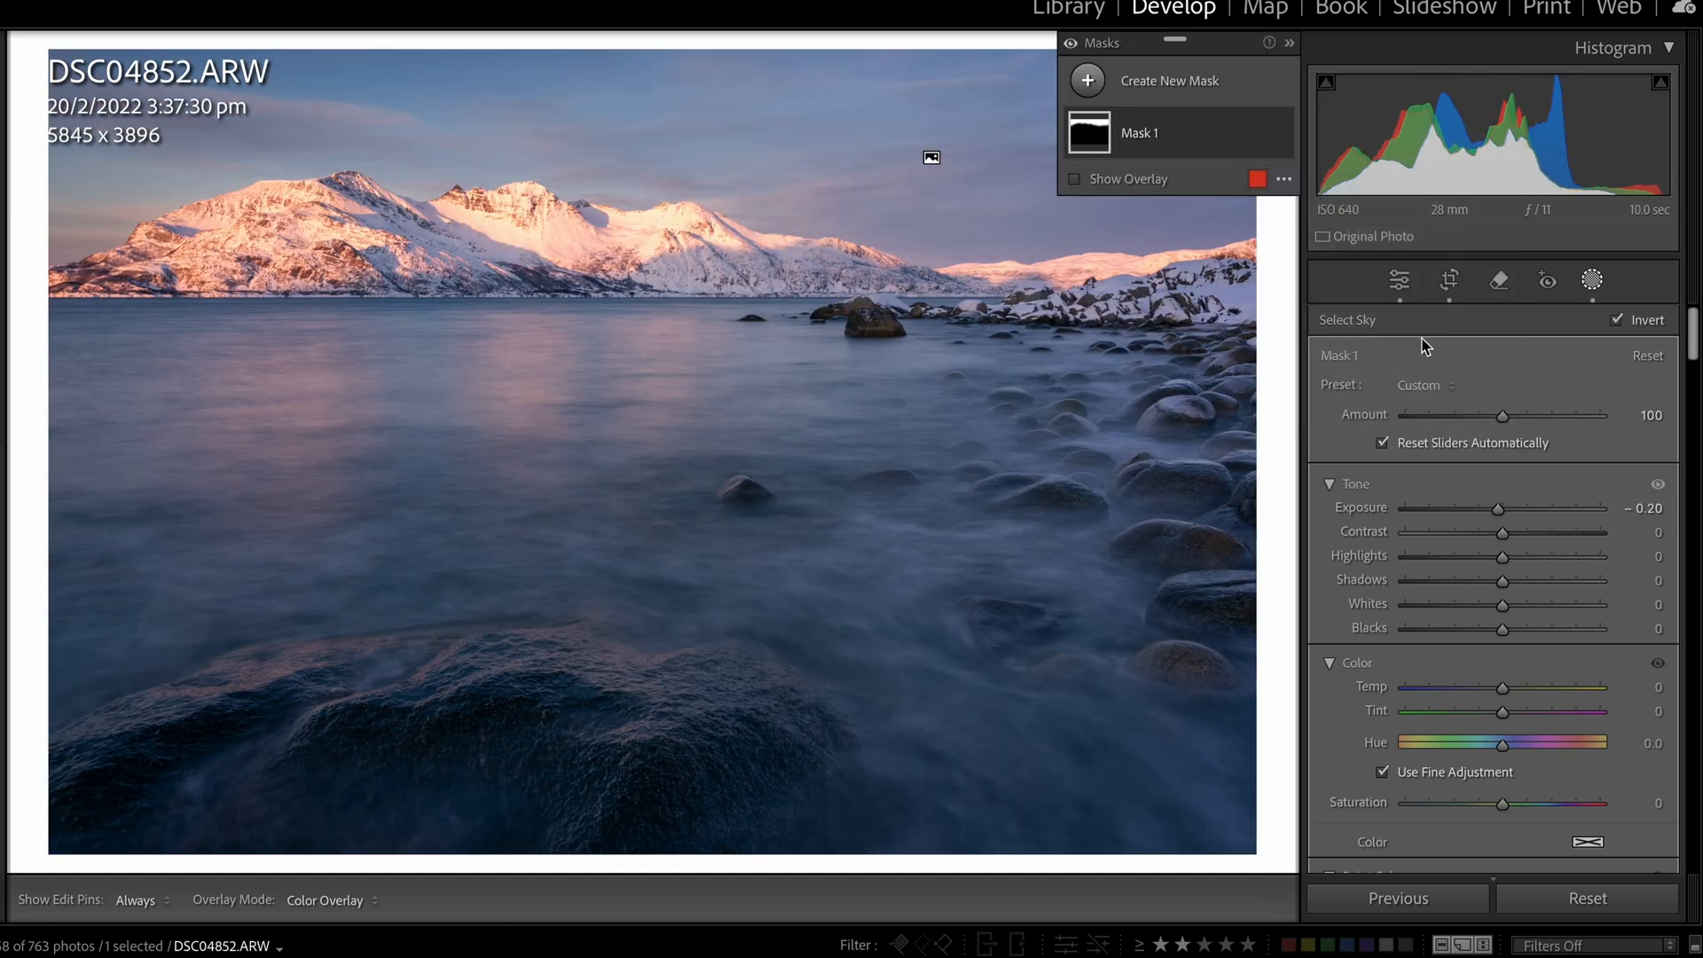
- Reset the Saturation of the inverted sky mask on DSC04852.ARW and fine-tune its Contrast
{"action": "left_click_drag", "start_coordinate": [1501, 532], "coordinate": [1496, 536]}
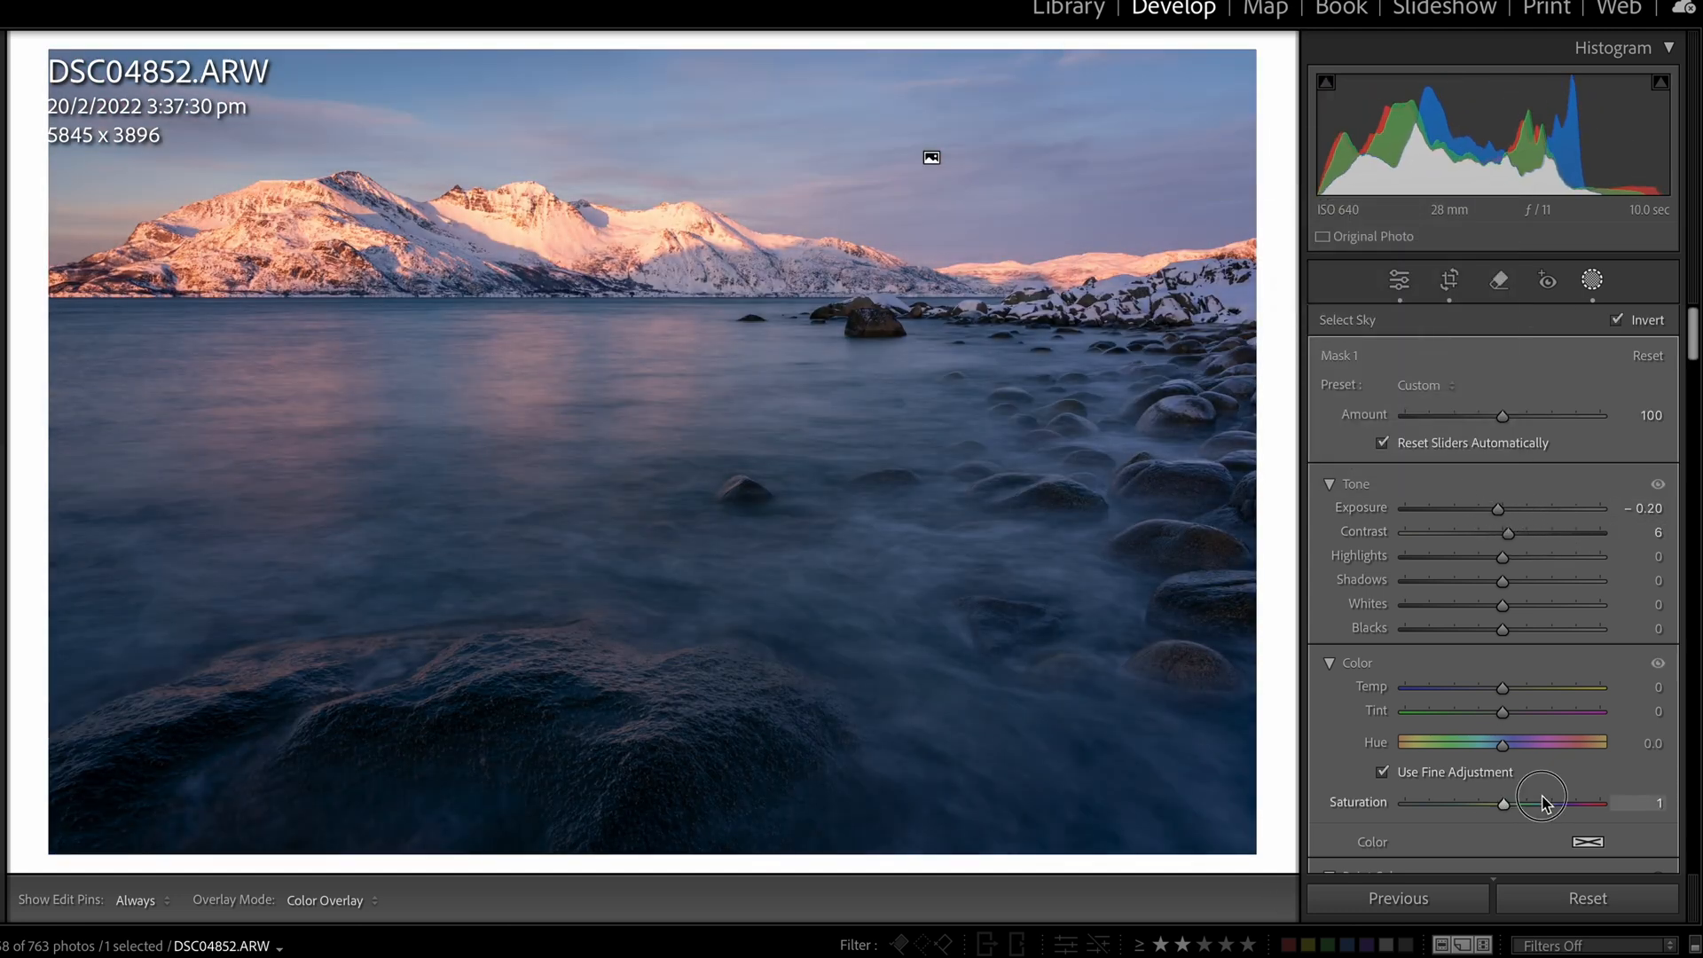
{"action": "double_click", "coordinate": [1543, 803]}
{"action": "double_click", "coordinate": [1512, 528]}
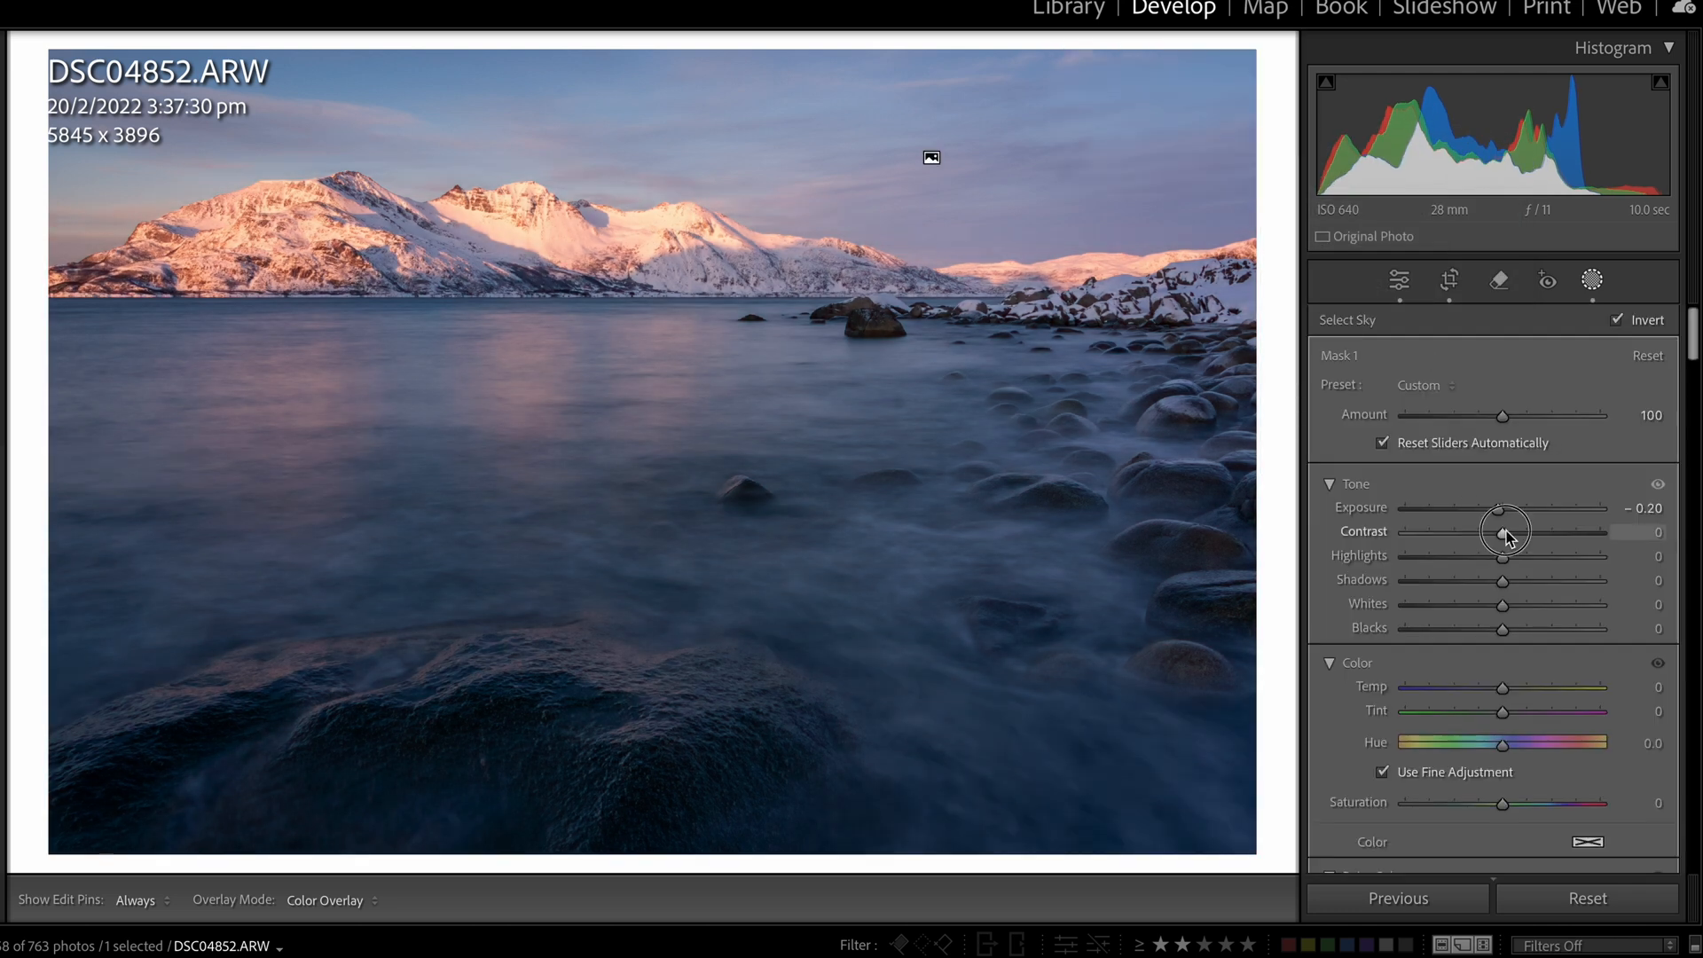
{"action": "left_click_drag", "start_coordinate": [1504, 534], "coordinate": [1511, 534]}
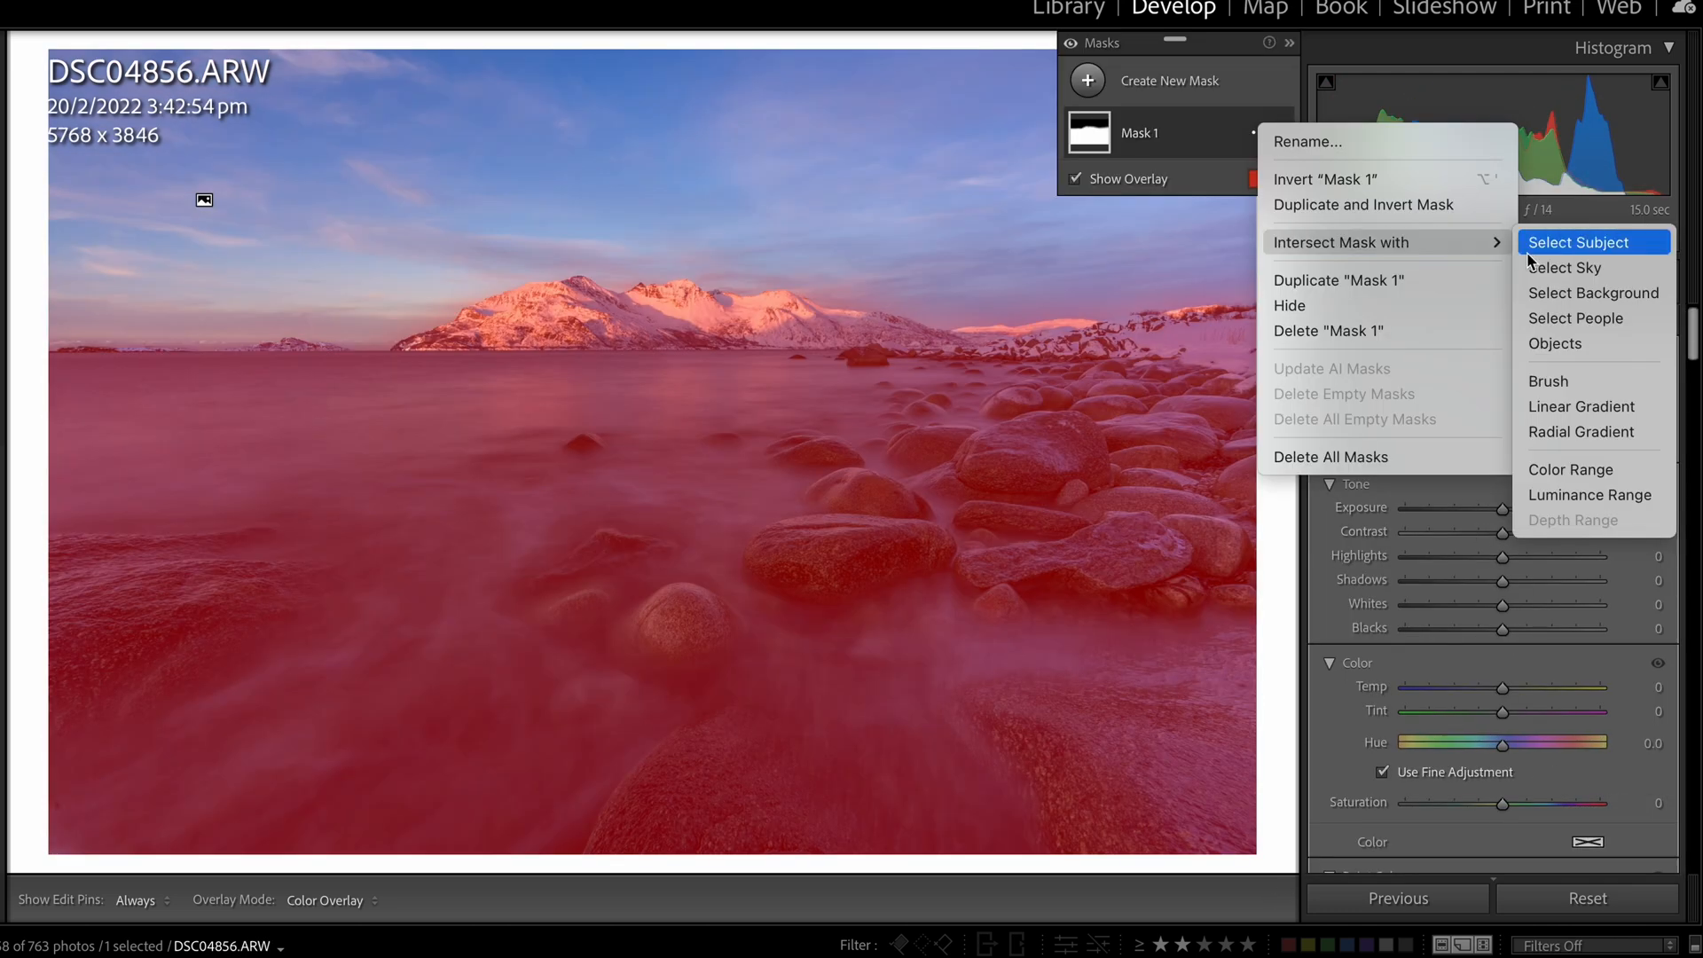
- Intersect the inverted sky mask on DSC04856.ARW with an upward linear gradient, set Exposure to -0.92 and adjust Saturation
{"action": "left_click", "coordinate": [1525, 404]}
{"action": "left_click_drag", "start_coordinate": [629, 778], "coordinate": [624, 253]}
{"action": "left_click_drag", "start_coordinate": [1495, 508], "coordinate": [1480, 508]}
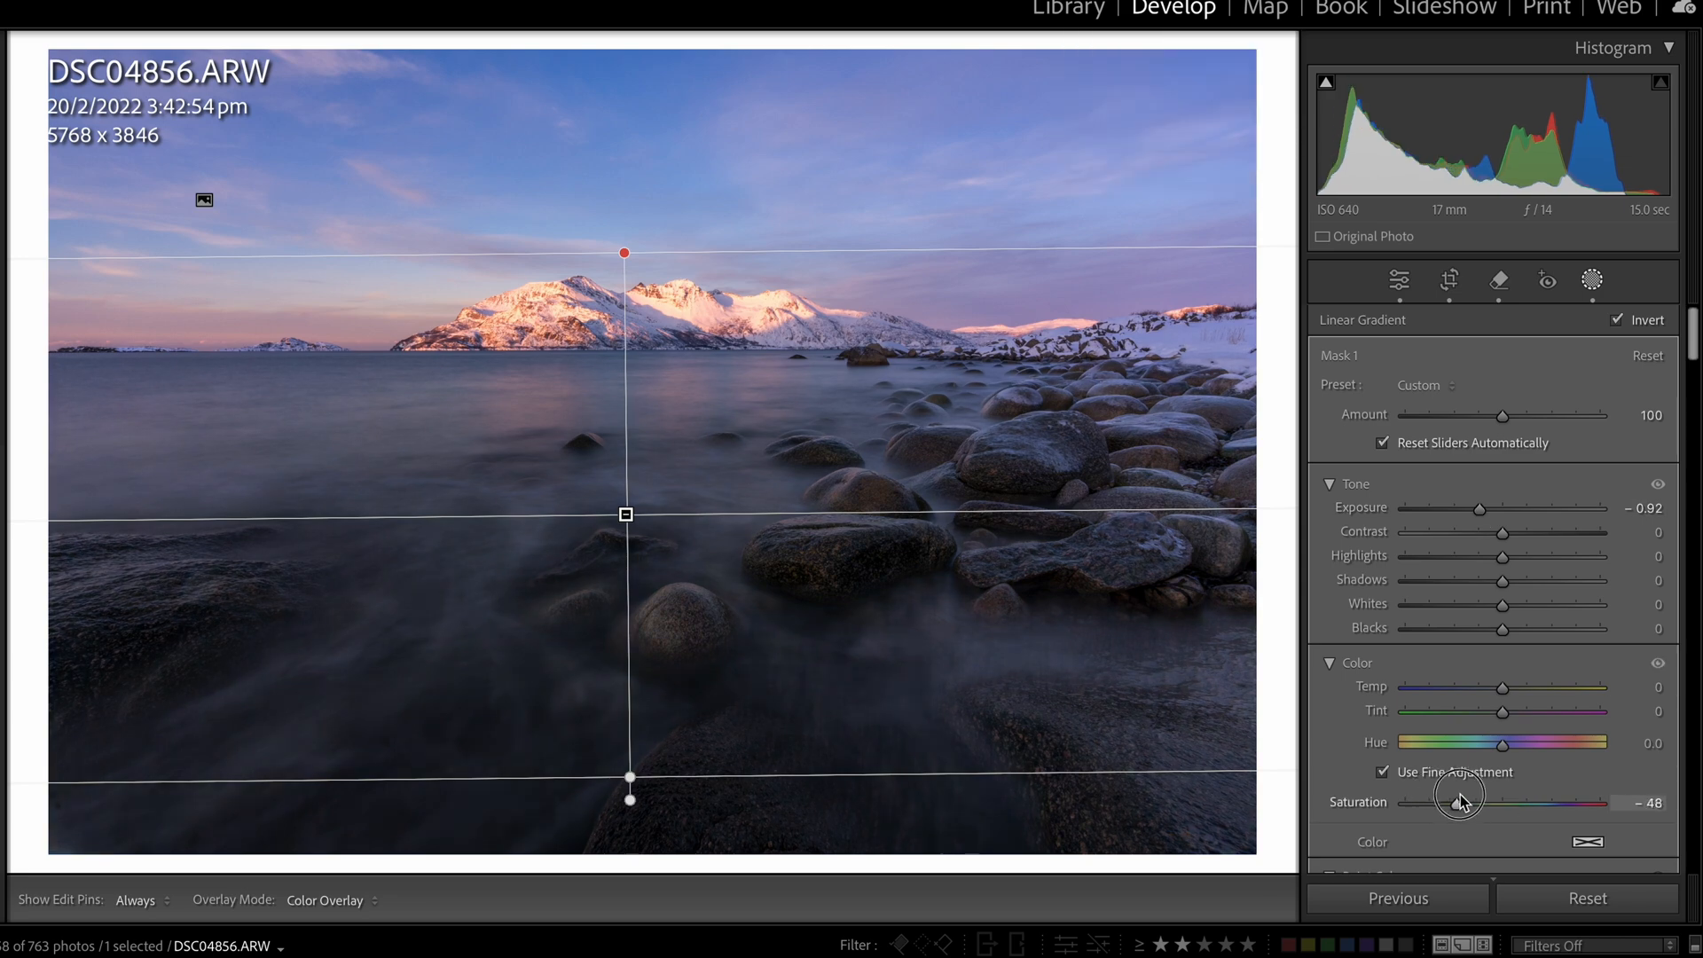
{"action": "left_click_drag", "start_coordinate": [1458, 803], "coordinate": [1651, 780]}
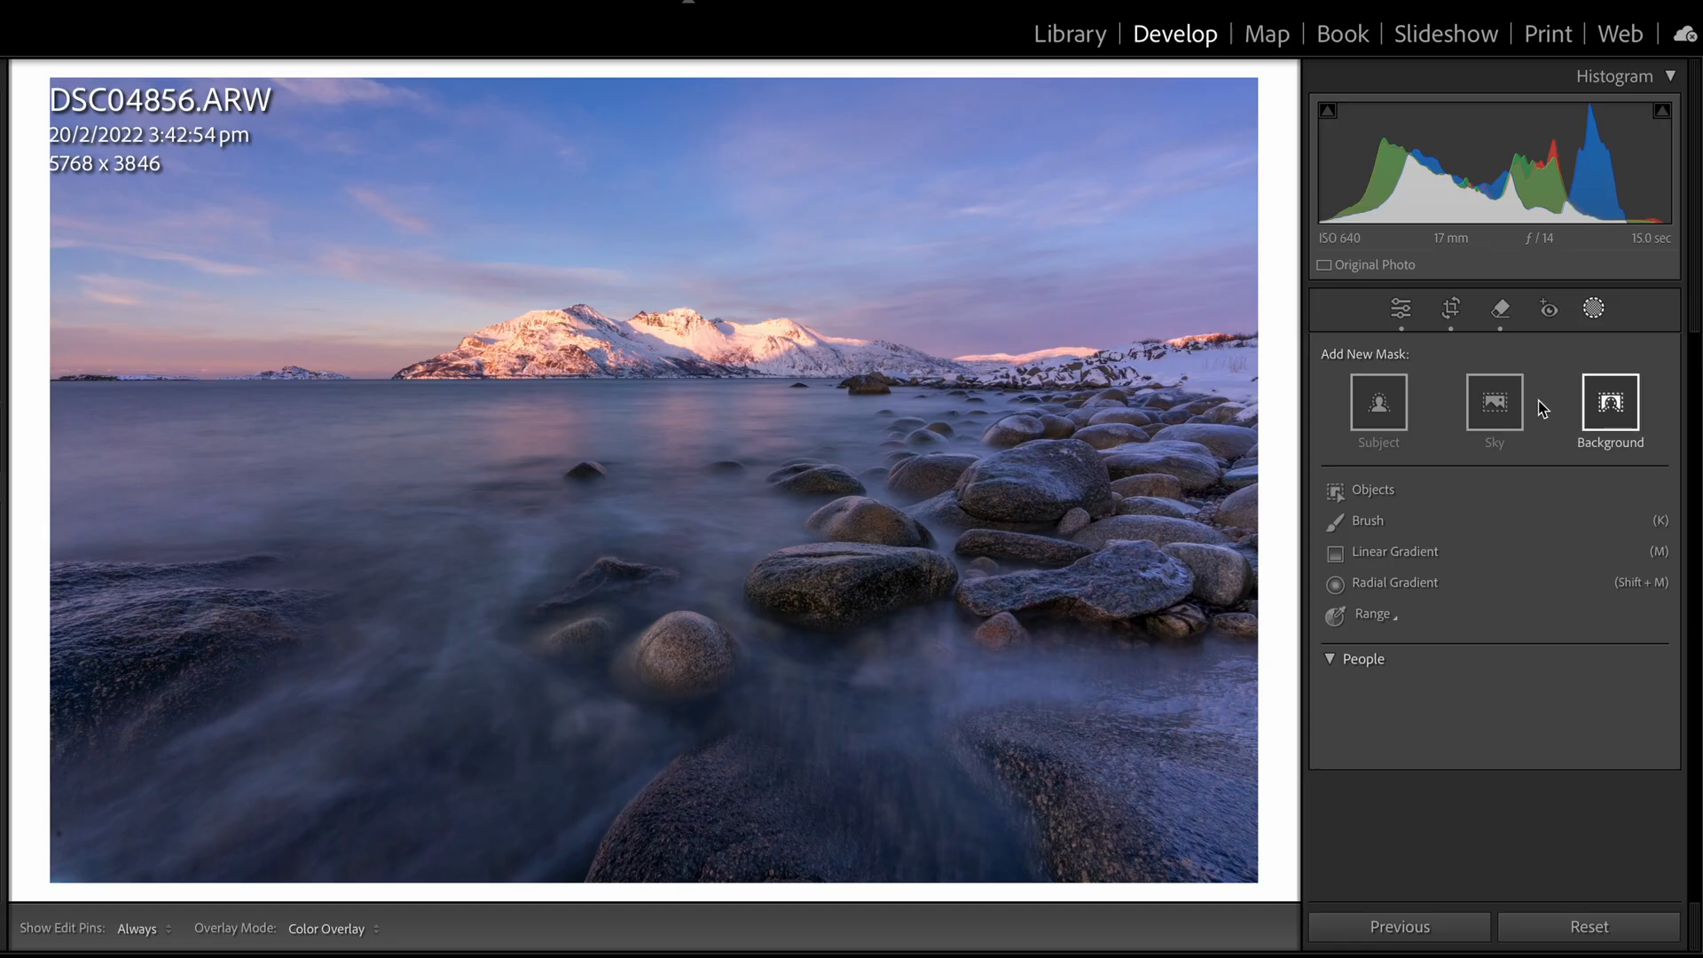
- Create a sky mask on DSC04856.ARW and intersect it with a linear gradient running from the upper sky to the horizon
{"action": "left_click", "coordinate": [1497, 403]}
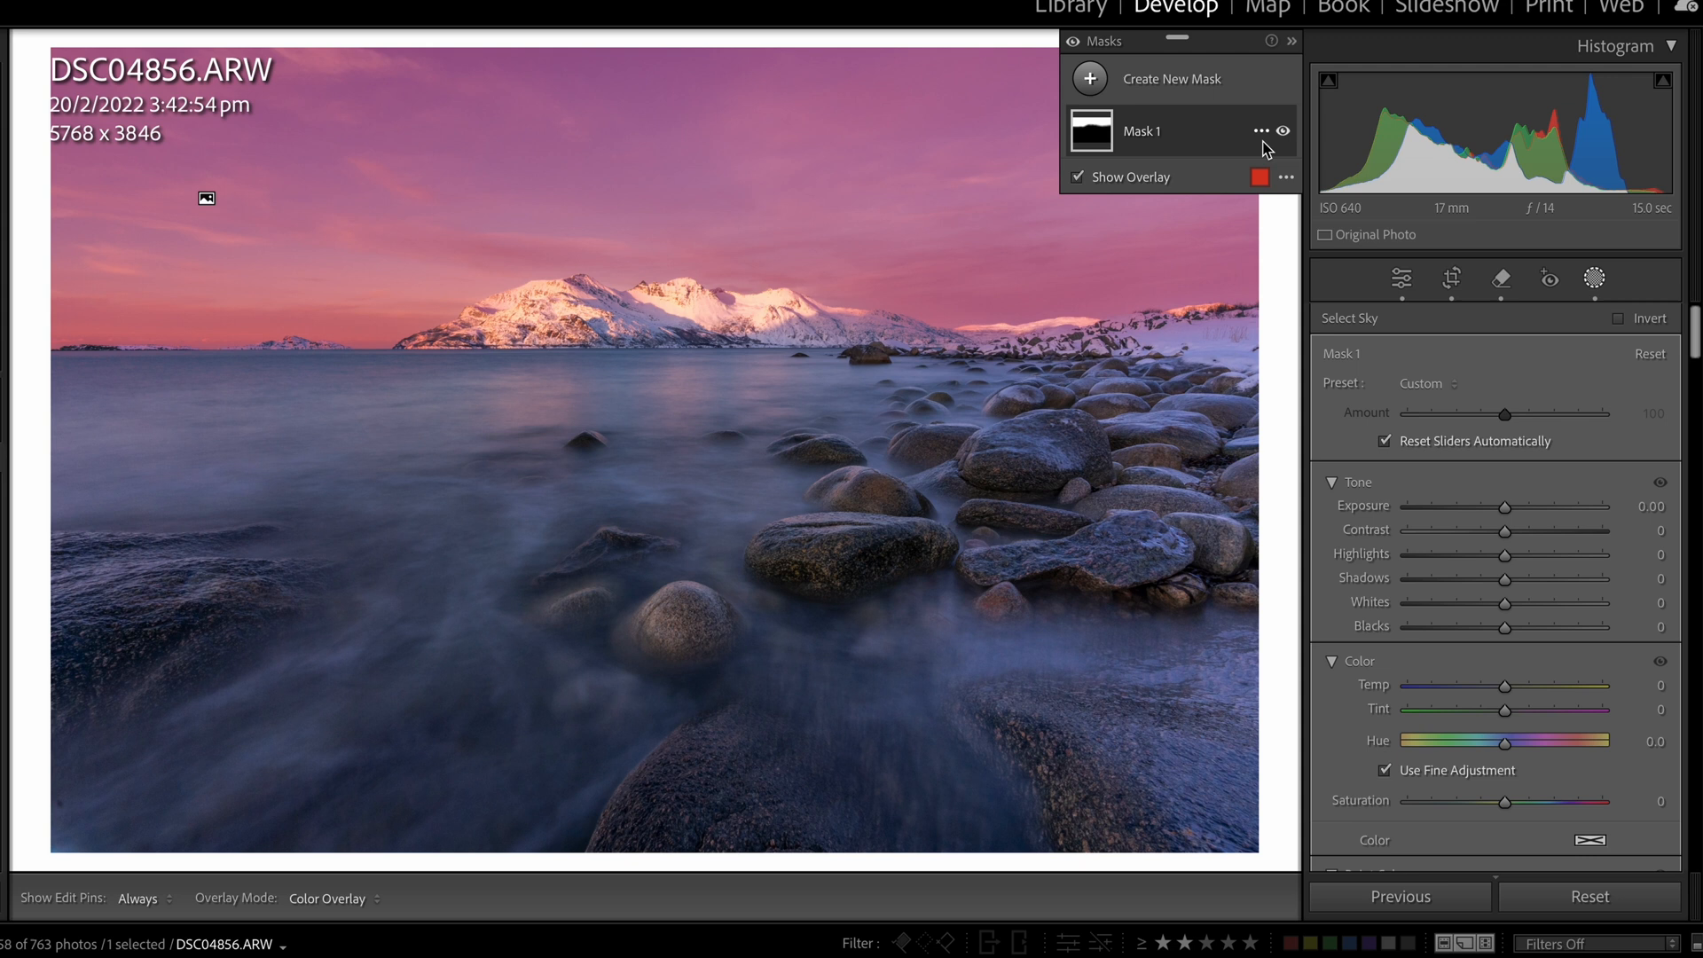
{"action": "left_click", "coordinate": [1260, 132]}
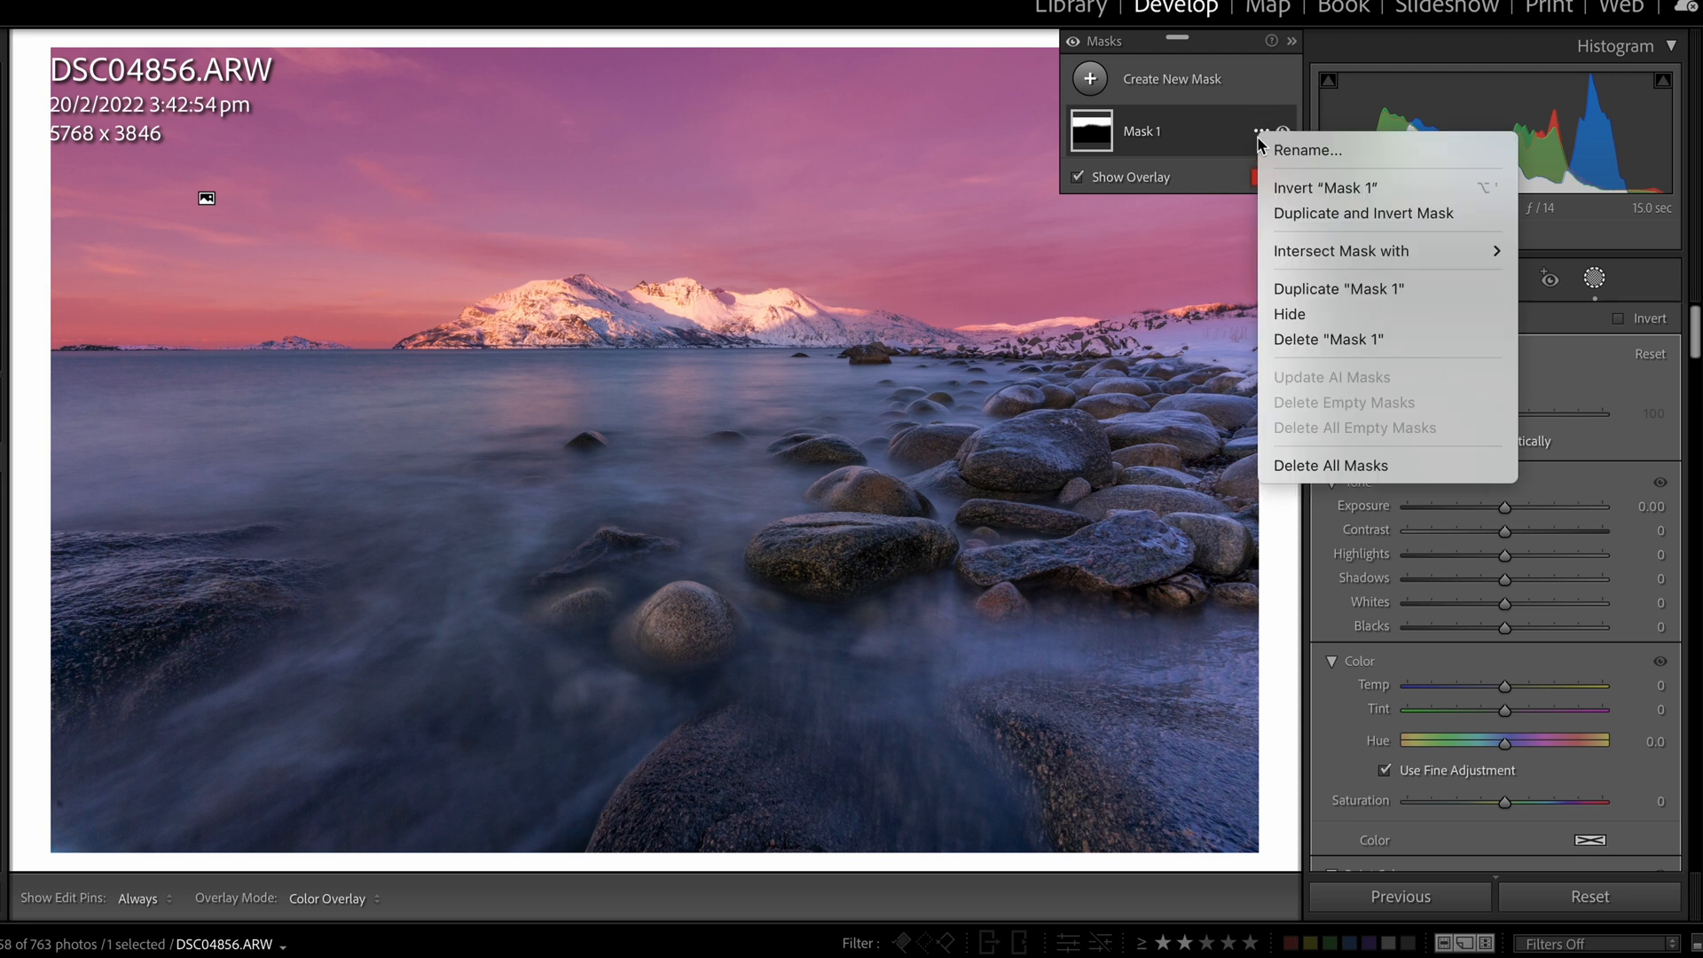
{"action": "mouse_move", "coordinate": [1361, 252]}
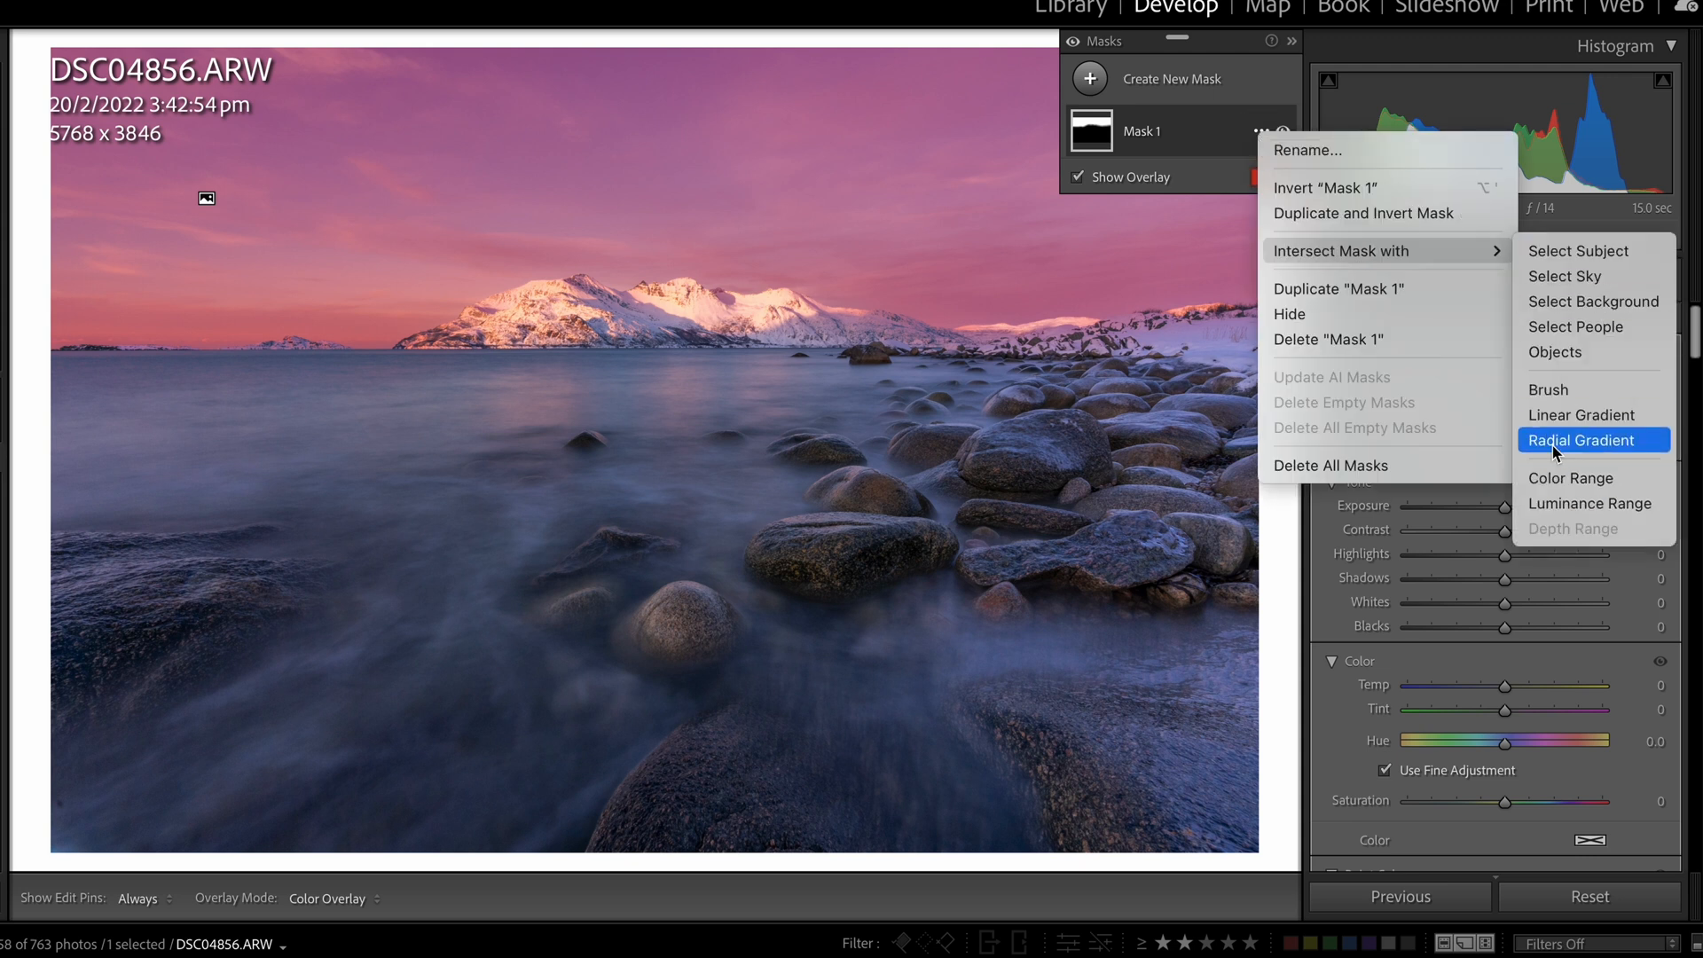
{"action": "left_click", "coordinate": [1558, 422]}
{"action": "left_click_drag", "start_coordinate": [650, 80], "coordinate": [650, 348]}
{"action": "left_click_drag", "start_coordinate": [652, 209], "coordinate": [652, 194]}
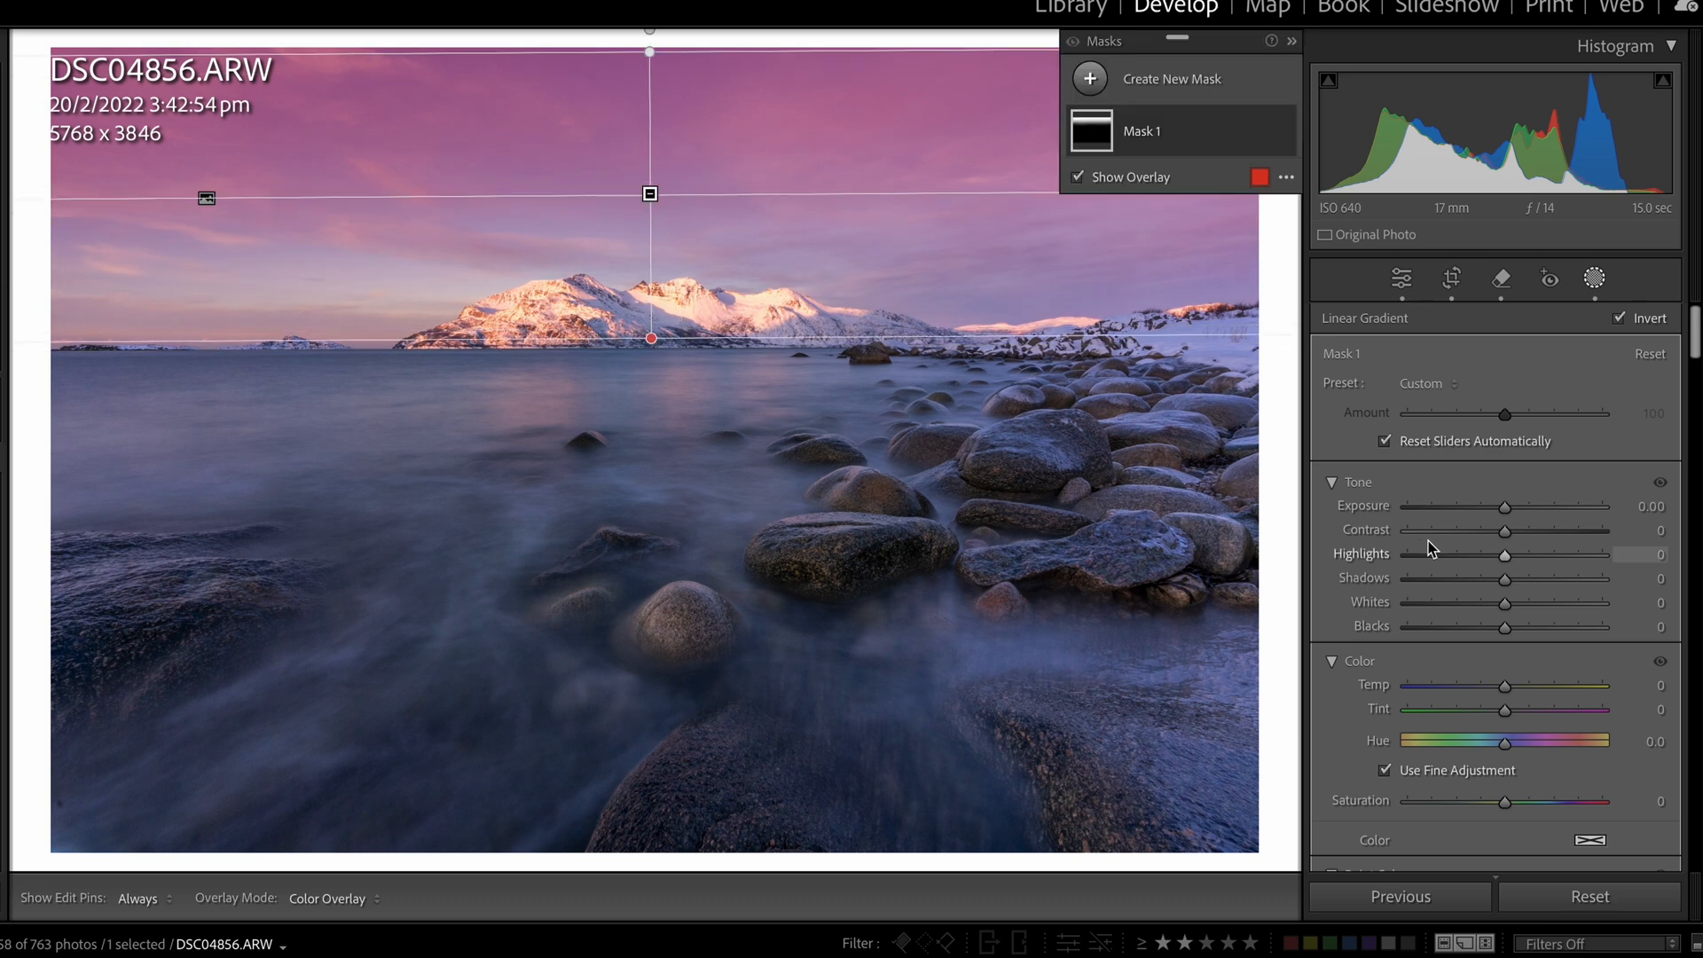
- Slightly lower the Exposure and Saturation of the gradient-limited sky mask and shift its Hue
{"action": "left_click_drag", "start_coordinate": [1504, 507], "coordinate": [1492, 507]}
{"action": "left_click_drag", "start_coordinate": [1504, 802], "coordinate": [1500, 802]}
{"action": "left_click_drag", "start_coordinate": [1504, 743], "coordinate": [1476, 747]}
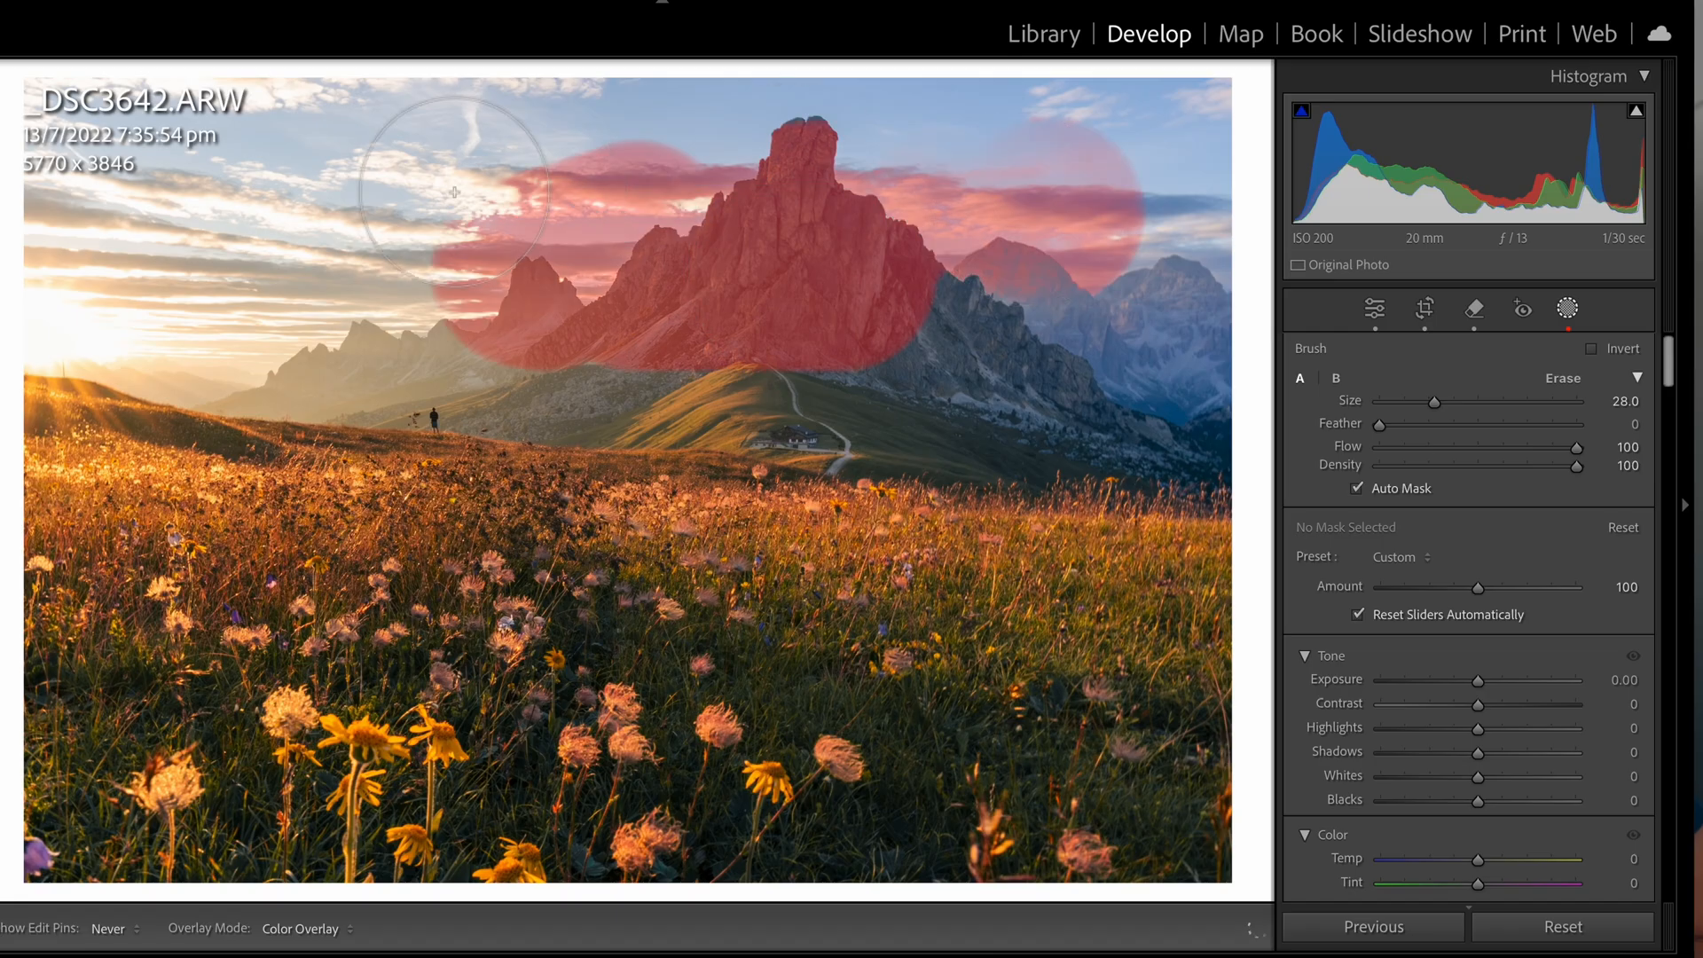
- Brush a mask over the mountain peaks and sky of _DSC3642.ARW, using size 28 with Flow and Density at 100
{"action": "mouse_move", "coordinate": [763, 133]}
{"action": "left_mouse_down"}
{"action": "mouse_move", "coordinate": [373, 116]}
{"action": "mouse_move", "coordinate": [315, 175]}
{"action": "left_mouse_up"}
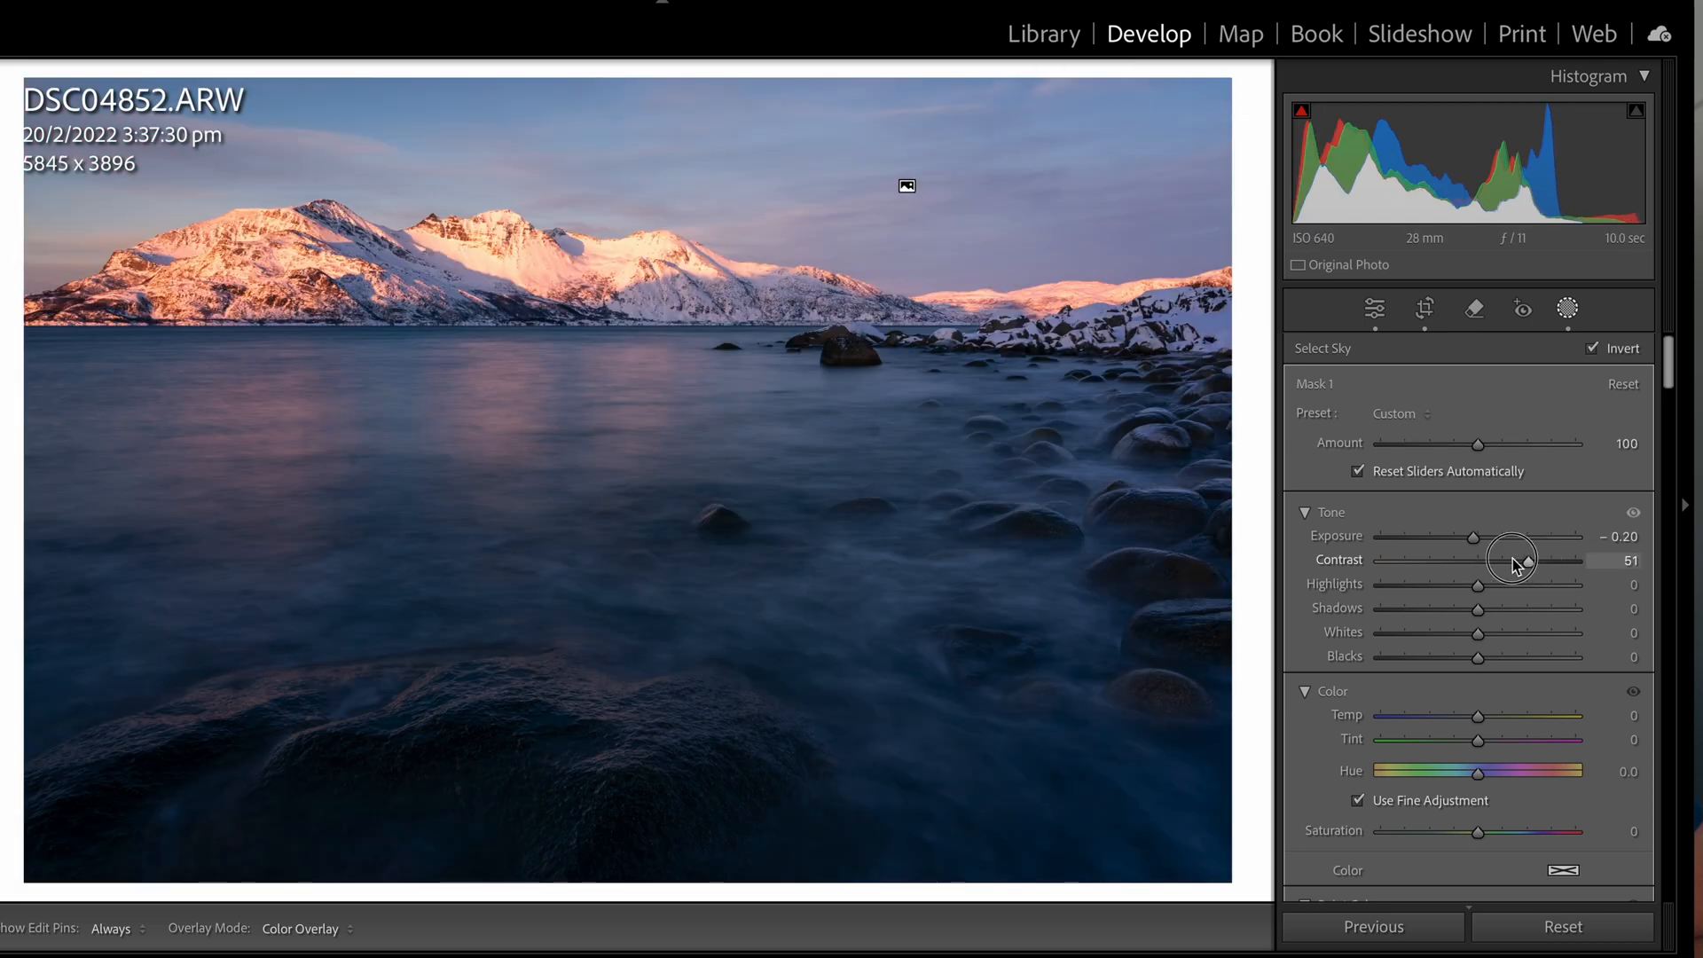
- Reduce the Contrast of DSC04852.ARW's inverted sky mask and draw a linear gradient intersecting the sky mask on DSC04863.ARW
{"action": "left_click_drag", "start_coordinate": [1513, 561], "coordinate": [1505, 560]}
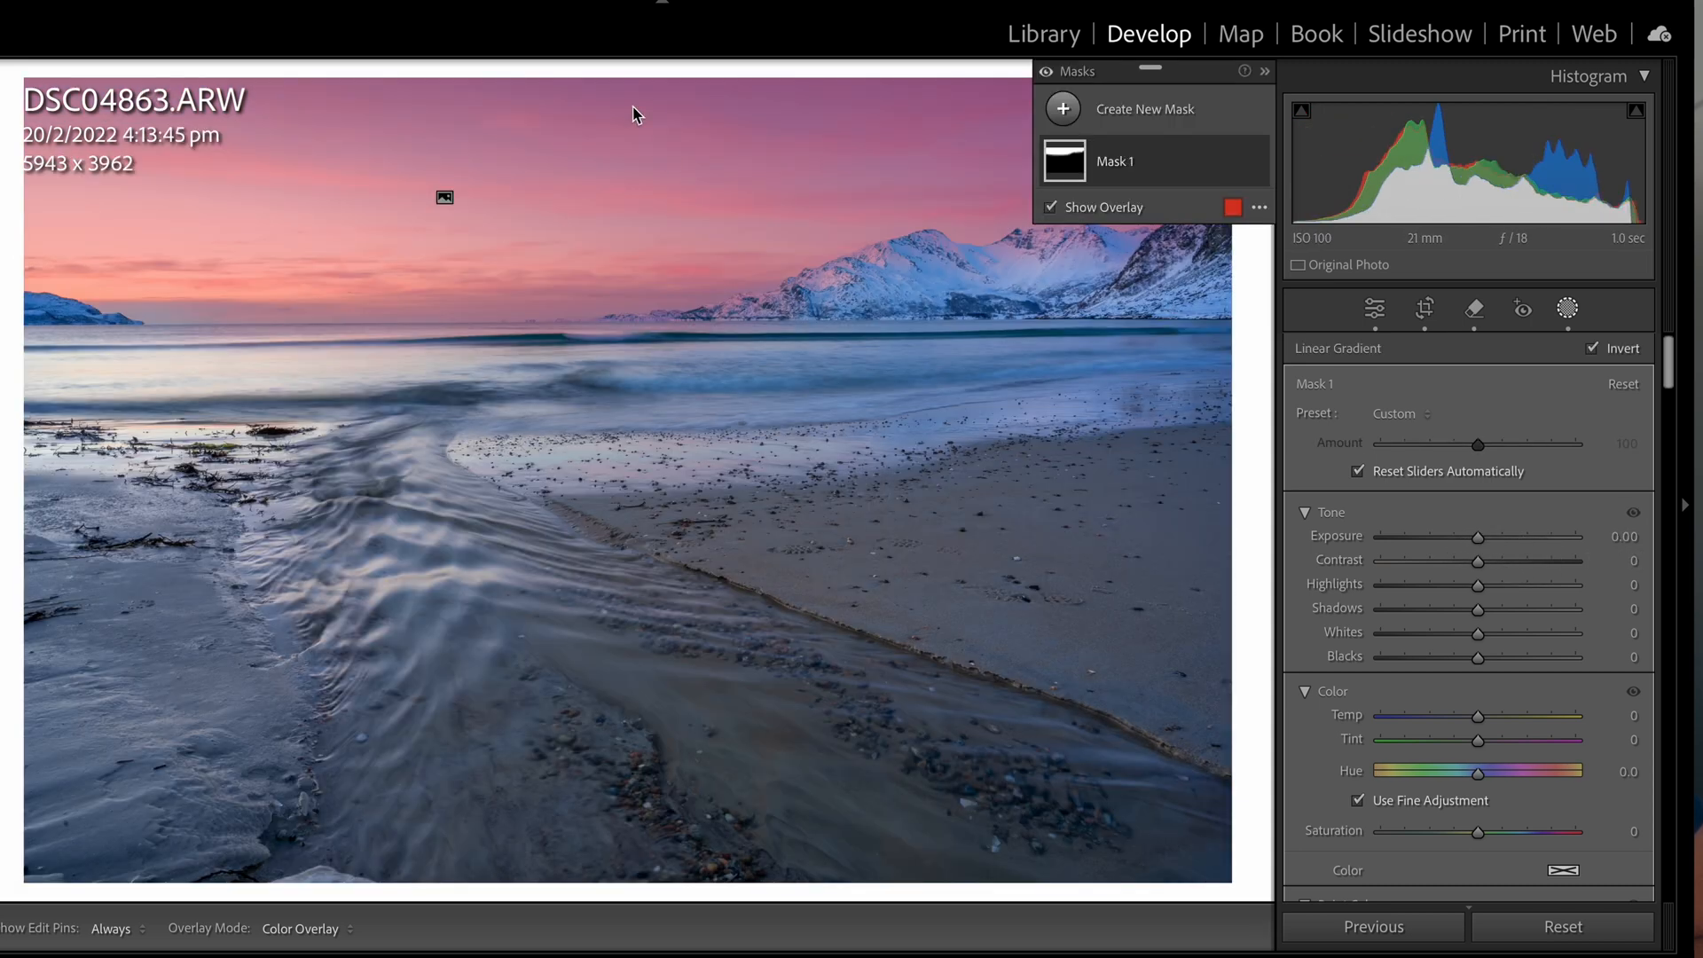
{"action": "left_click_drag", "start_coordinate": [633, 107], "coordinate": [631, 317]}
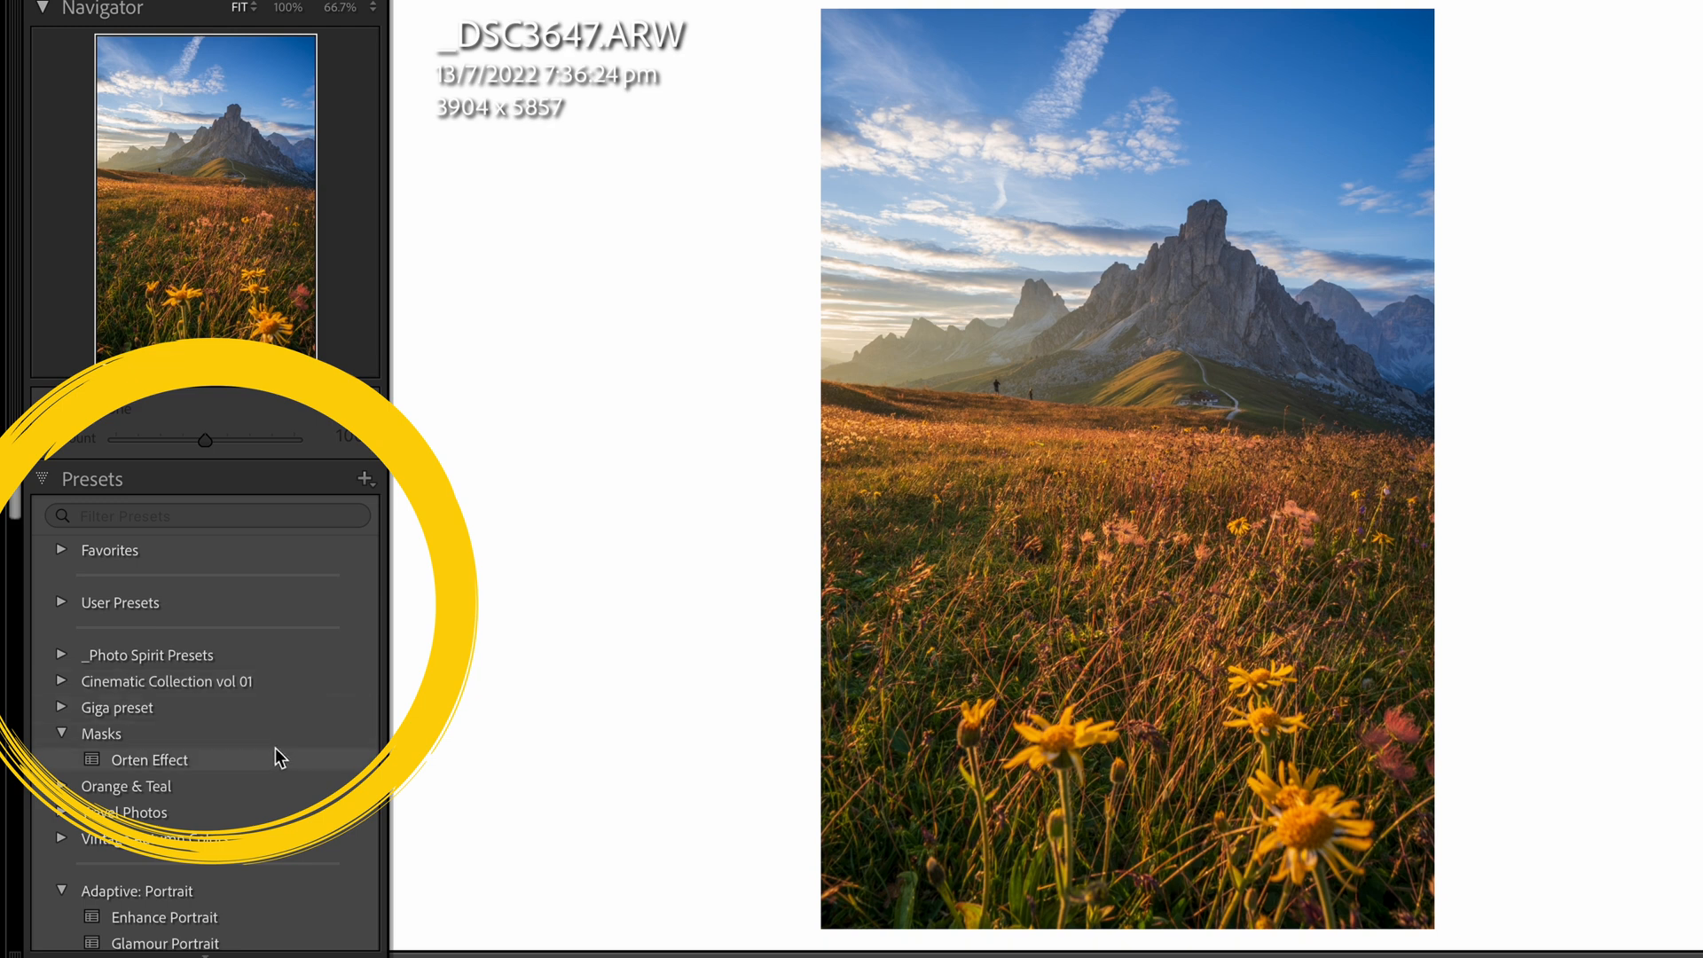
- Apply the Orten Effect preset to _DSC3647.ARW and set its mask's Clarity to -65
{"action": "left_click", "coordinate": [276, 752]}
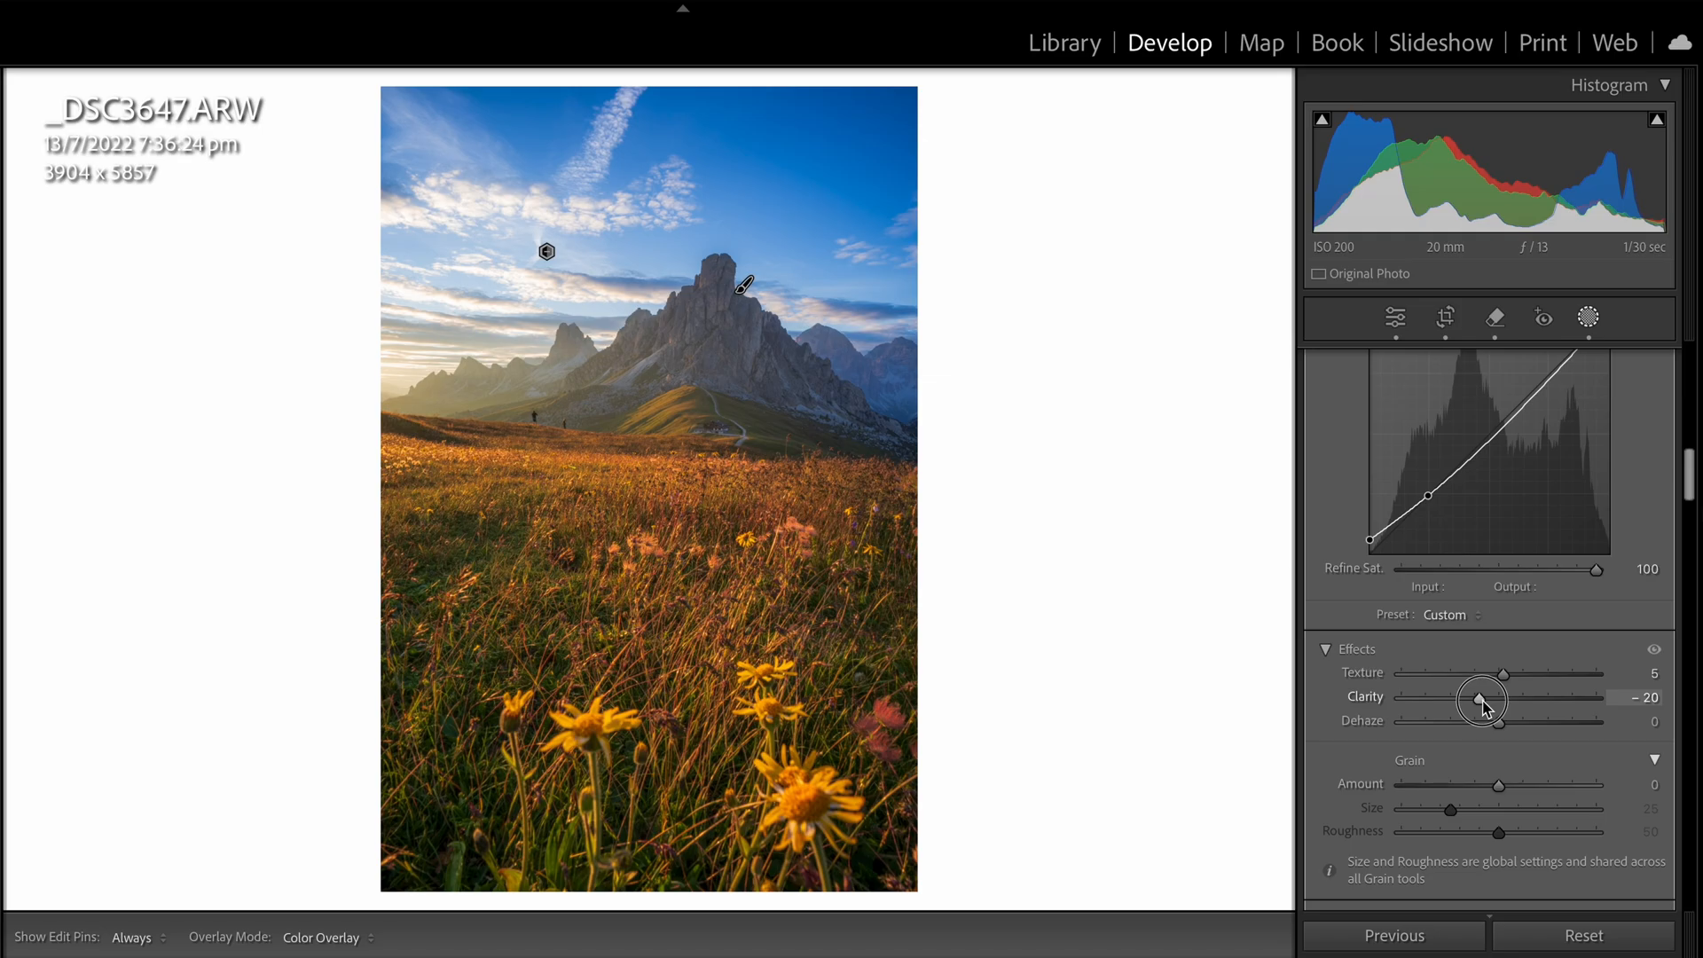
{"action": "left_click_drag", "start_coordinate": [1482, 697], "coordinate": [1439, 705]}
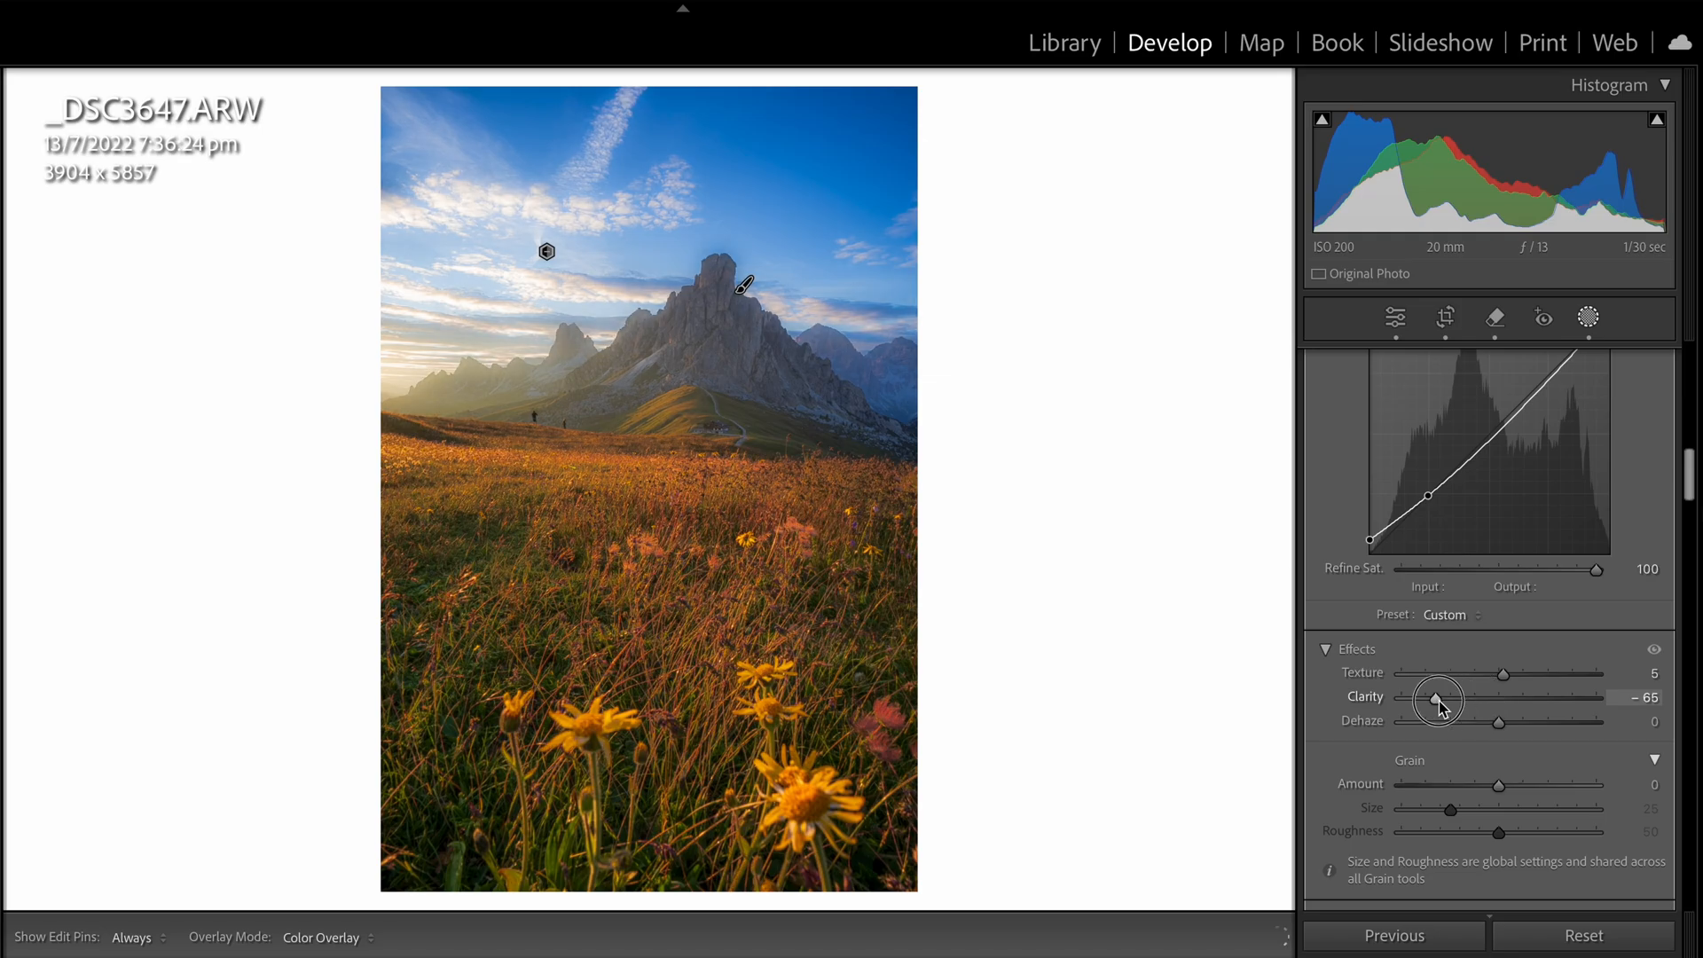
- Create a develop preset named Orten Effect in the Masks group, including only Mask 3
{"action": "left_click", "coordinate": [317, 477]}
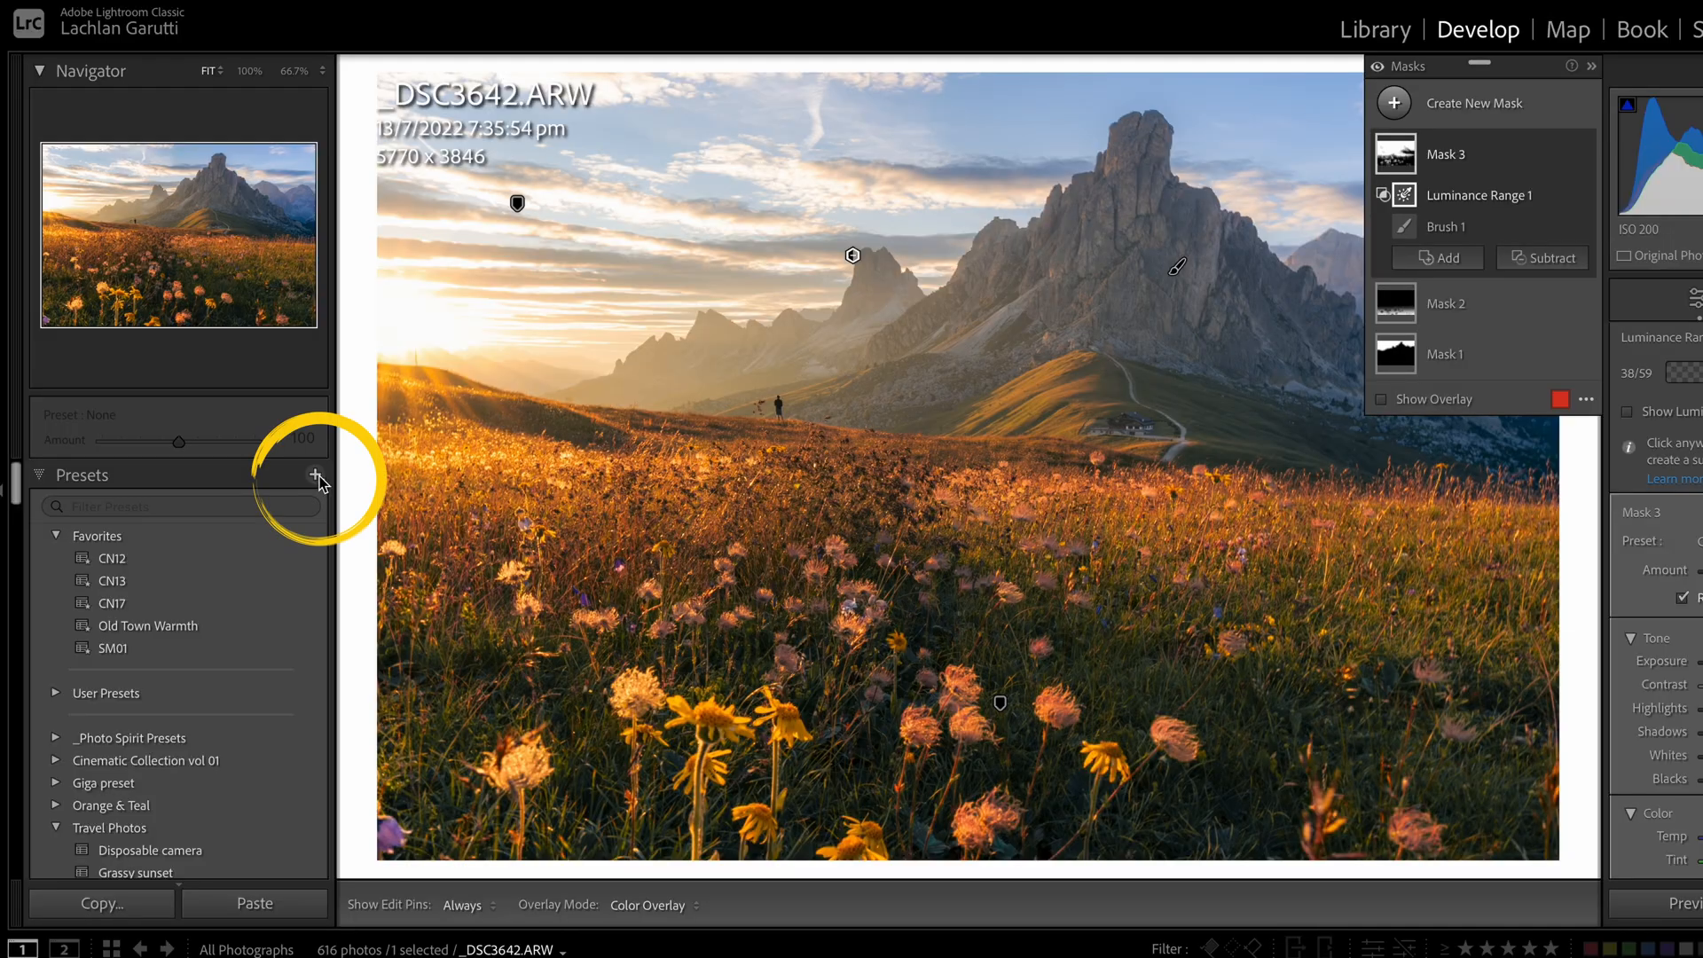
{"action": "left_click", "coordinate": [364, 500]}
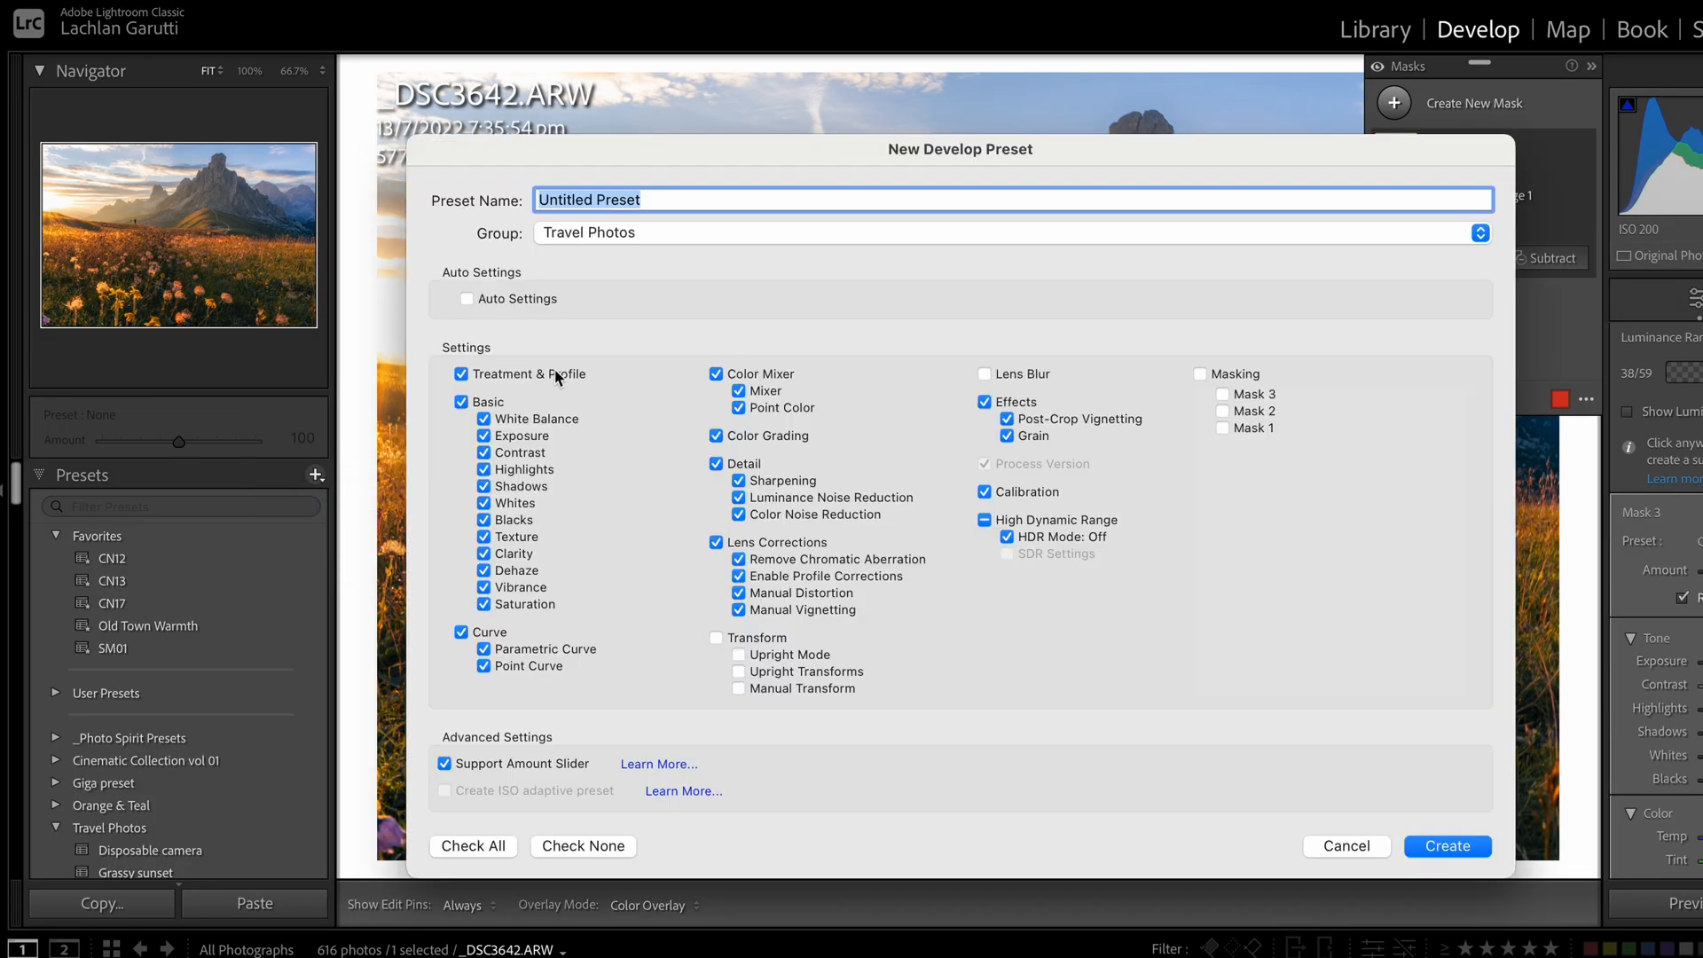
{"action": "left_click", "coordinate": [462, 375]}
{"action": "left_click", "coordinate": [462, 402]}
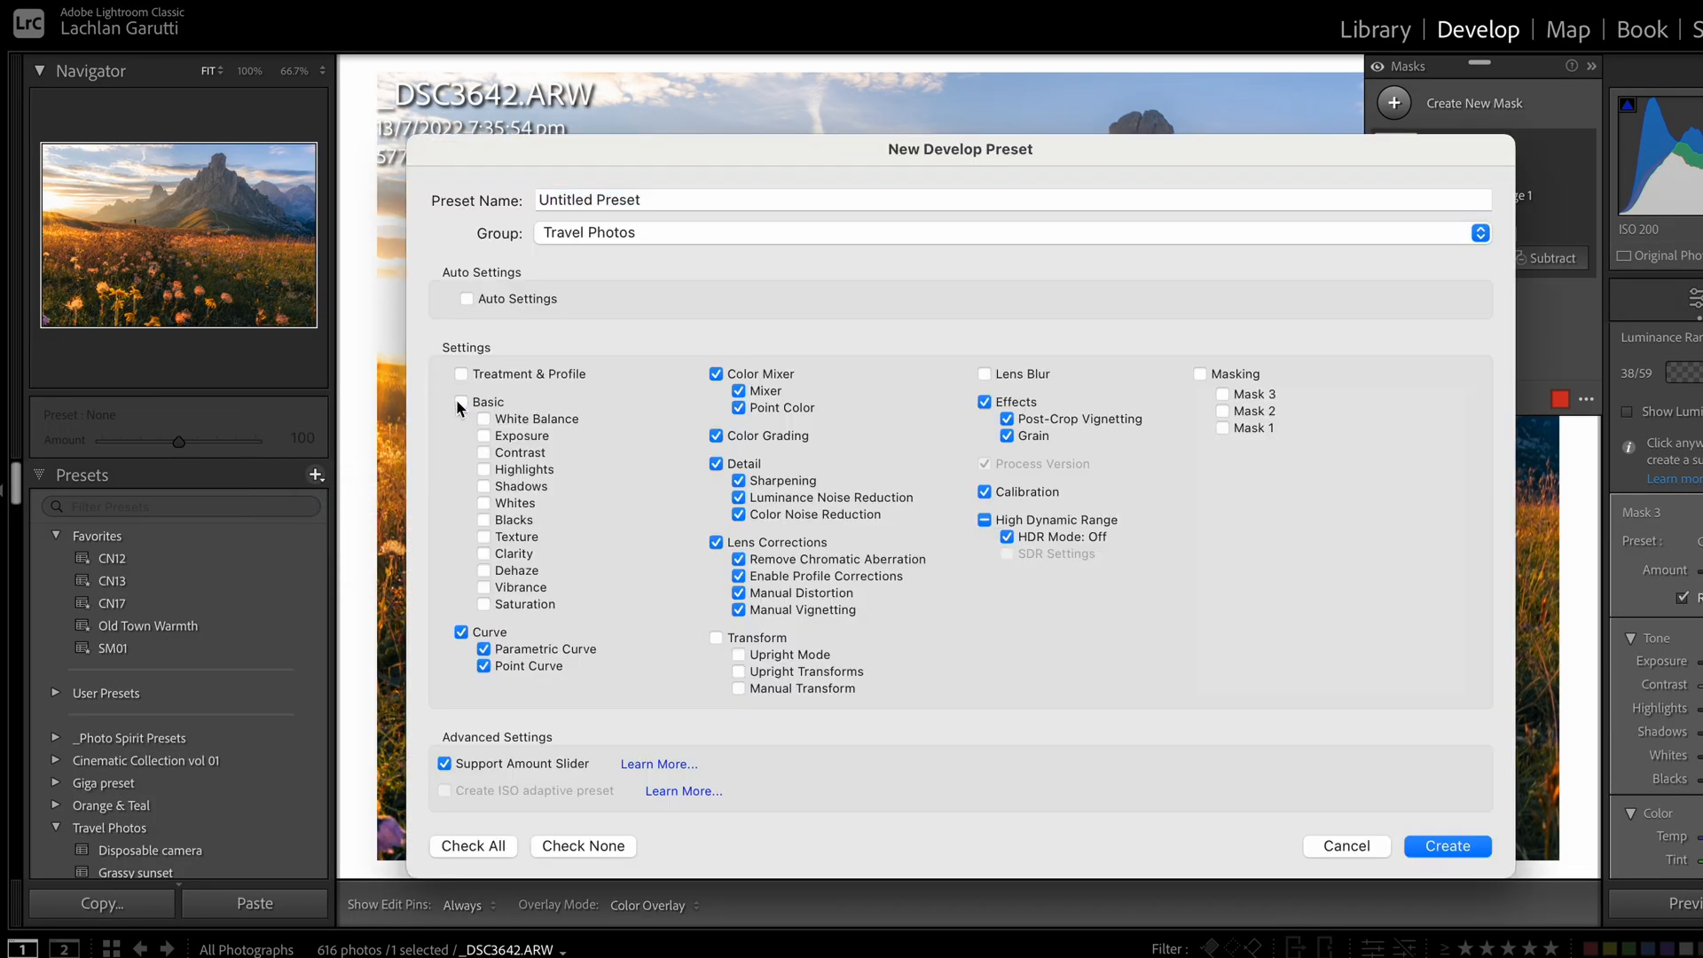
{"action": "left_click", "coordinate": [461, 632]}
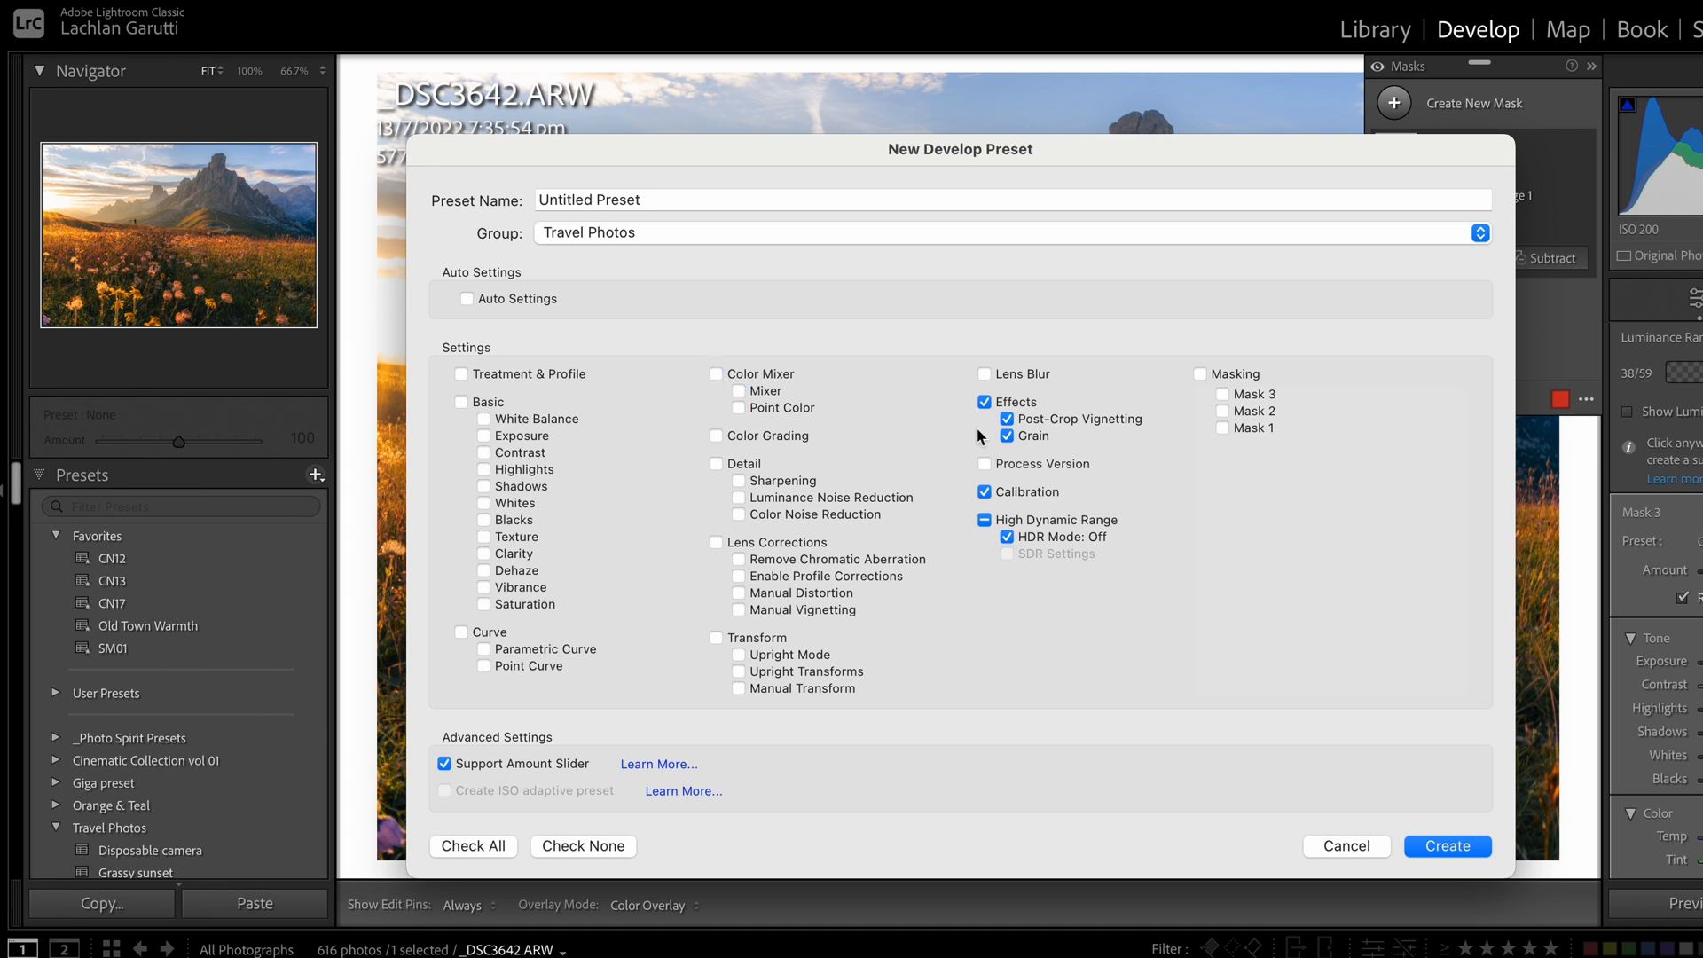
{"action": "left_click", "coordinate": [1189, 328]}
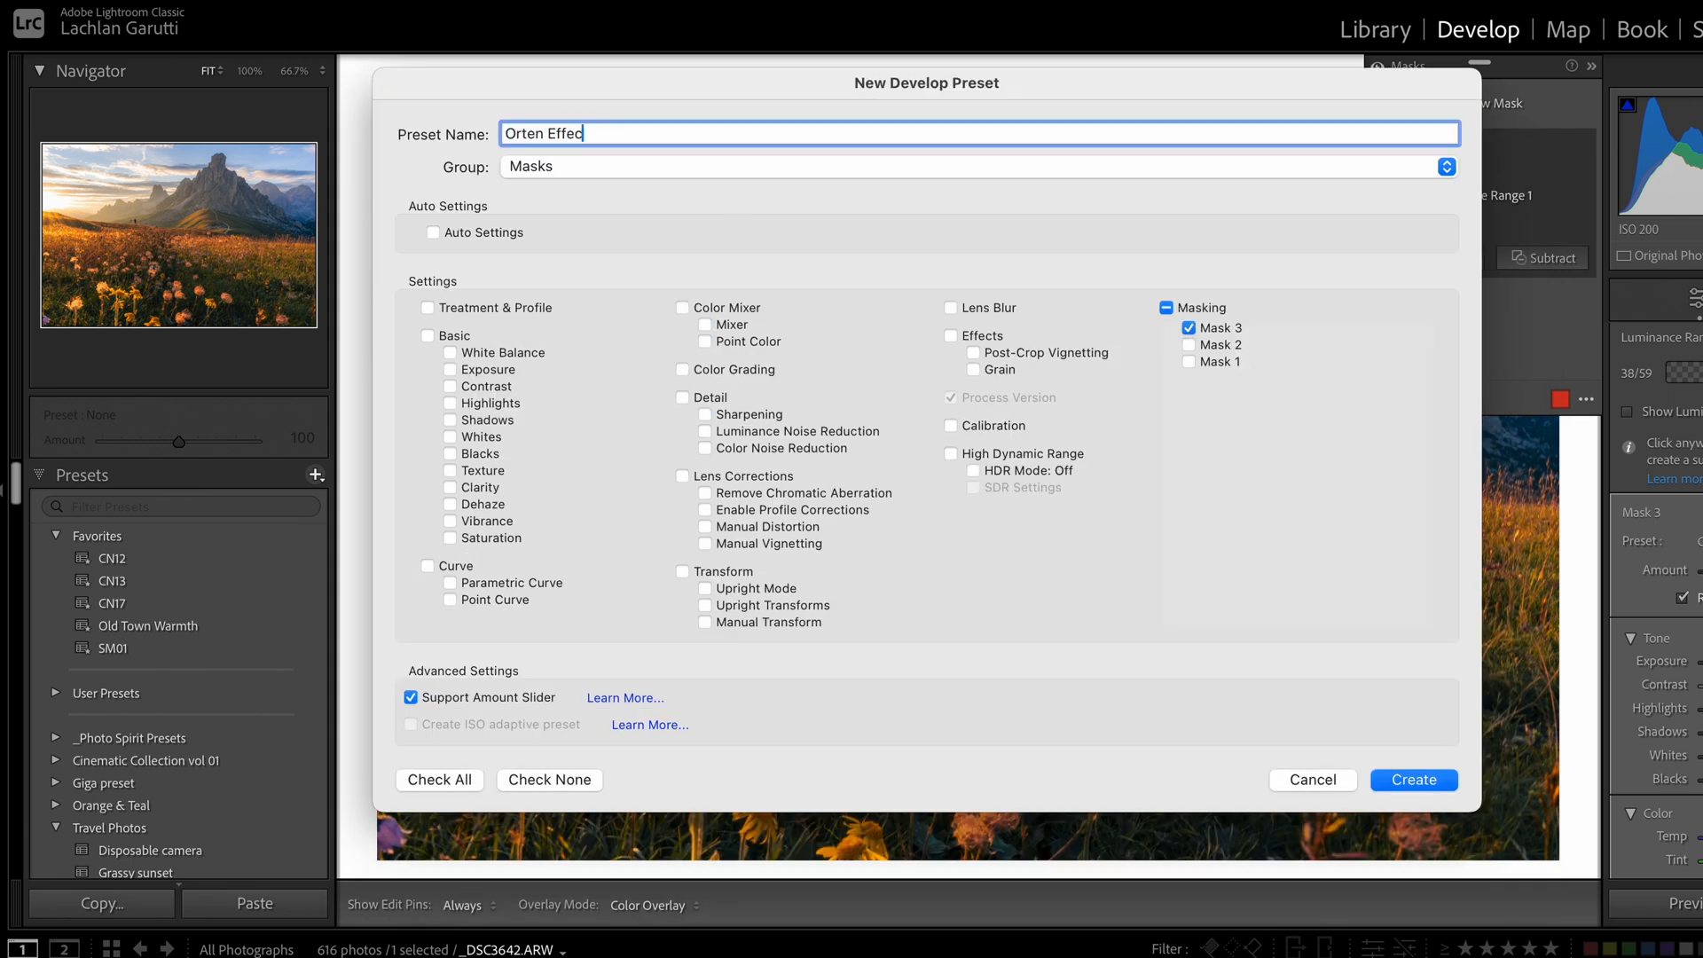
- Enter a name starting with D for another new preset in the Masks group
{"action": "type", "text": "D"}
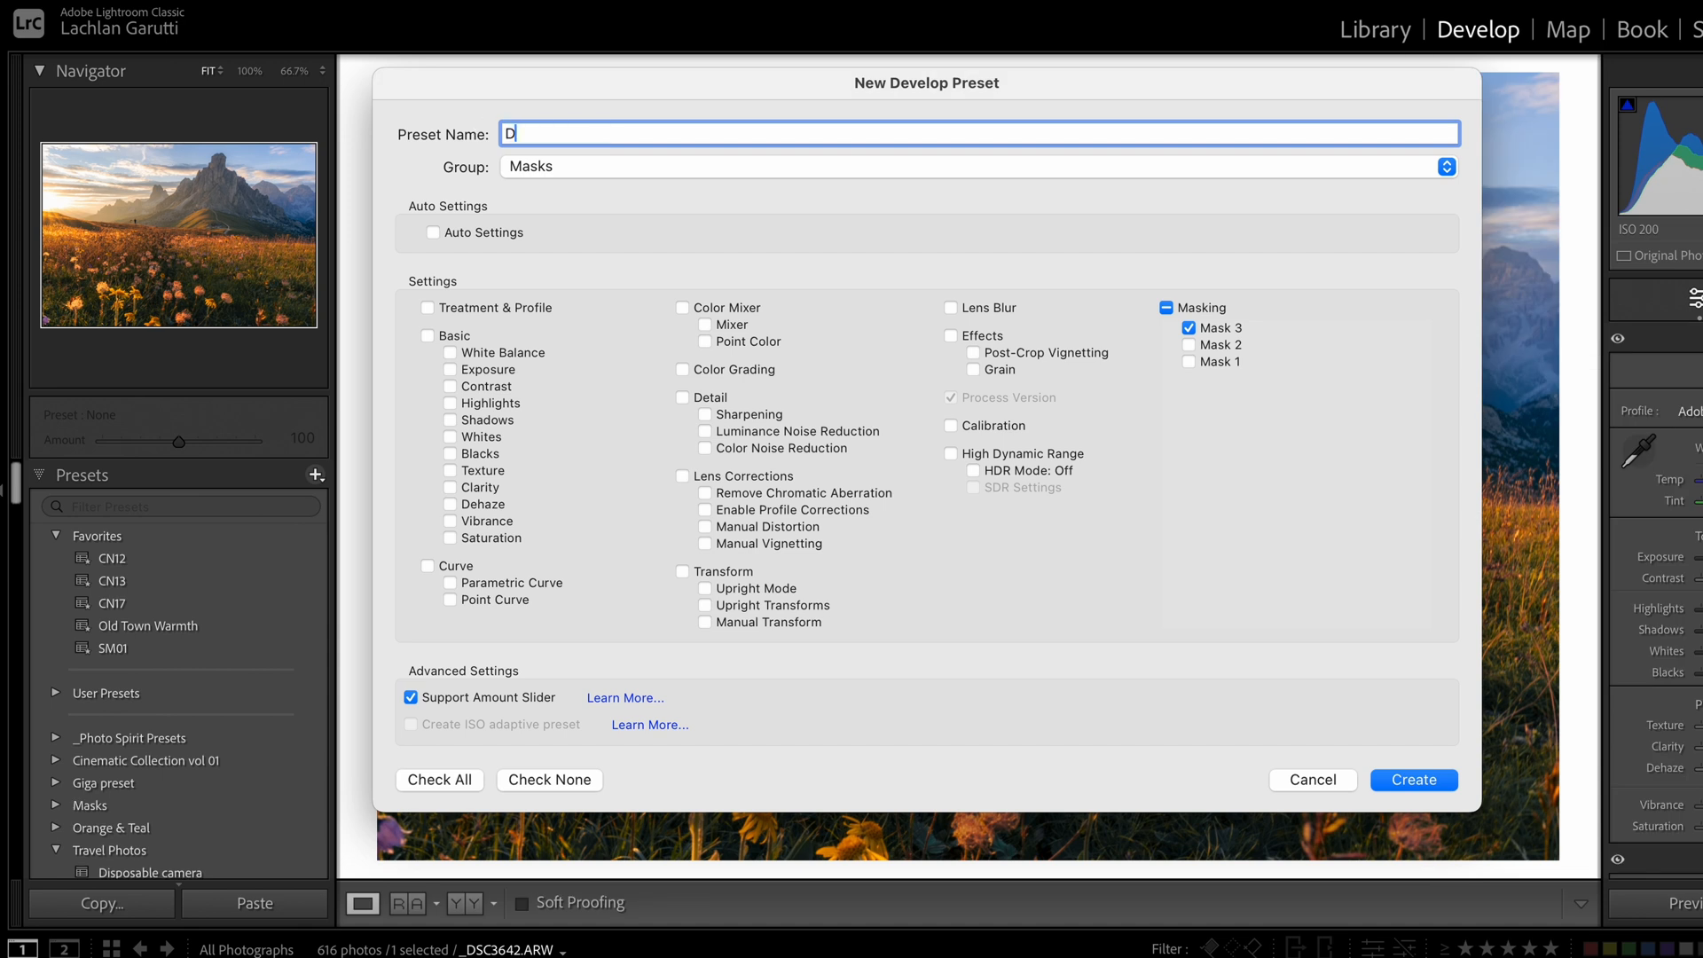